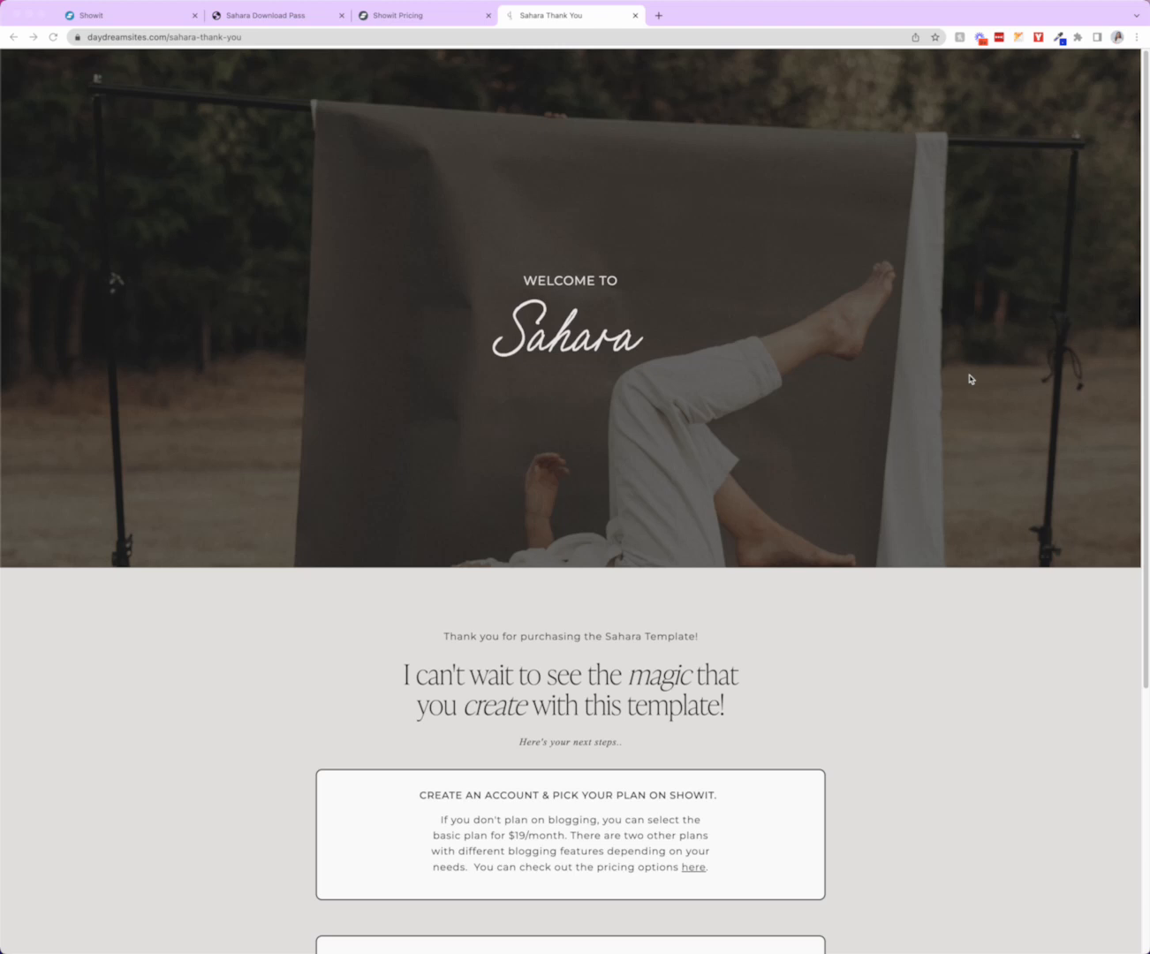
# Examine the template access page of the Sahara Download Pass PDF and bring up the Sahara Thank You web page.
pyautogui.click(290, 17)
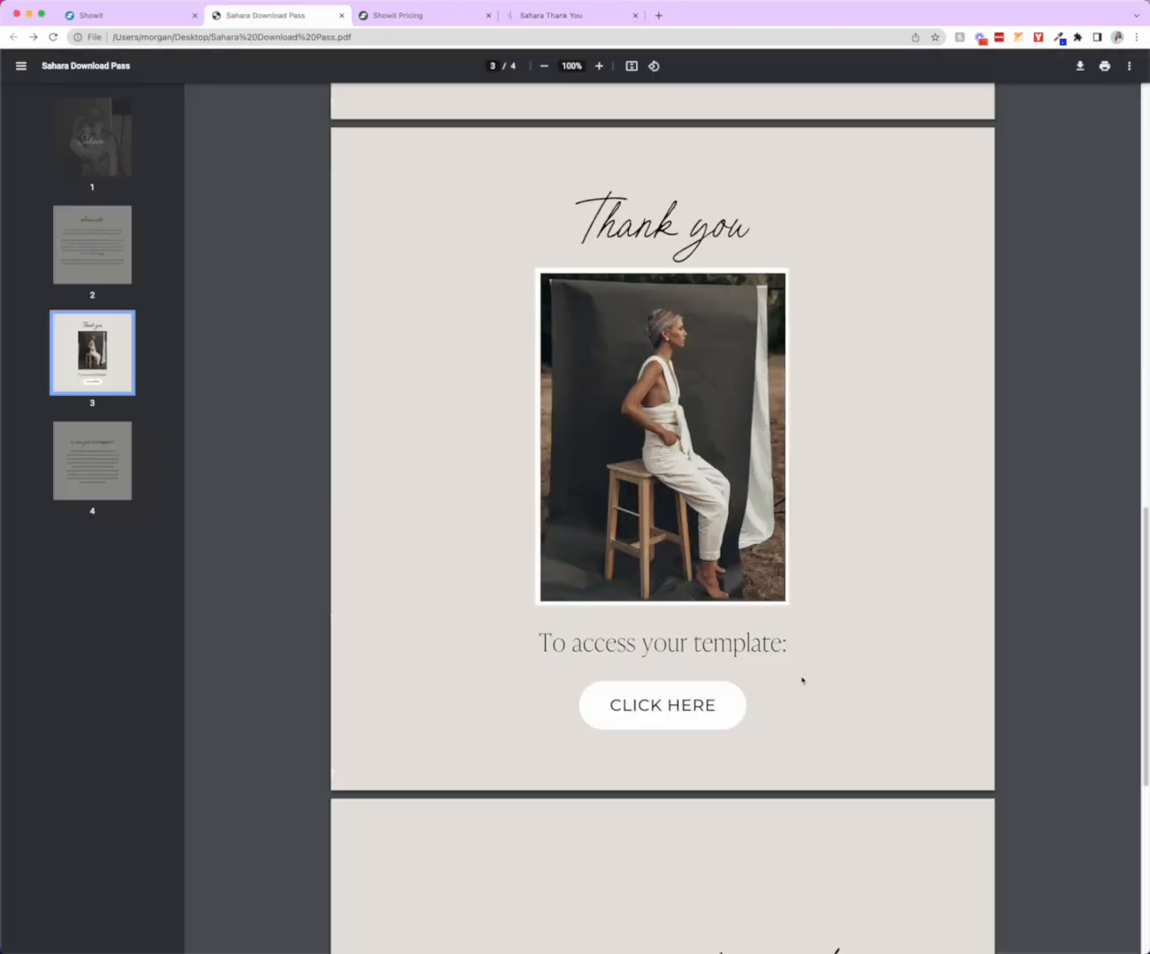
pyautogui.scroll(1, 677, 733)
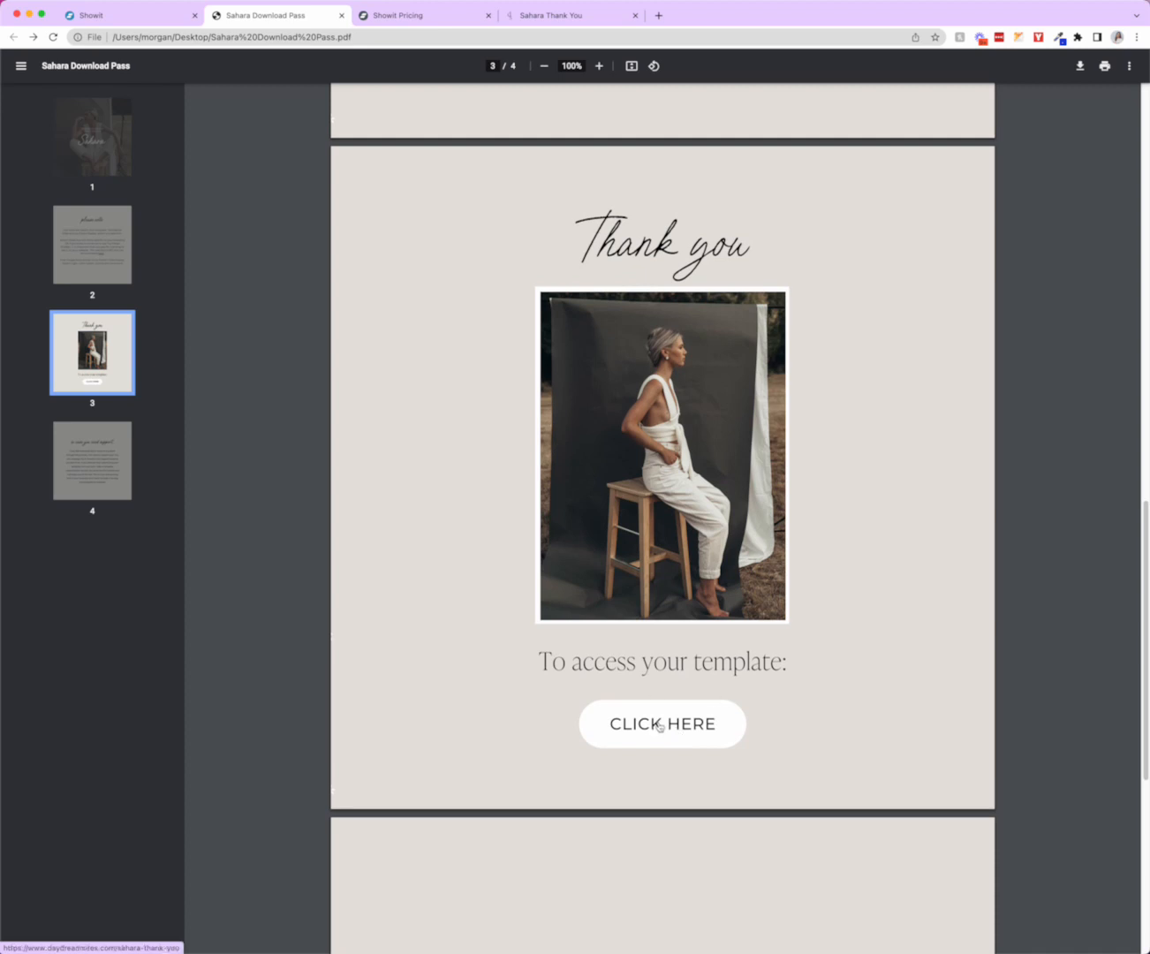
pyautogui.click(578, 16)
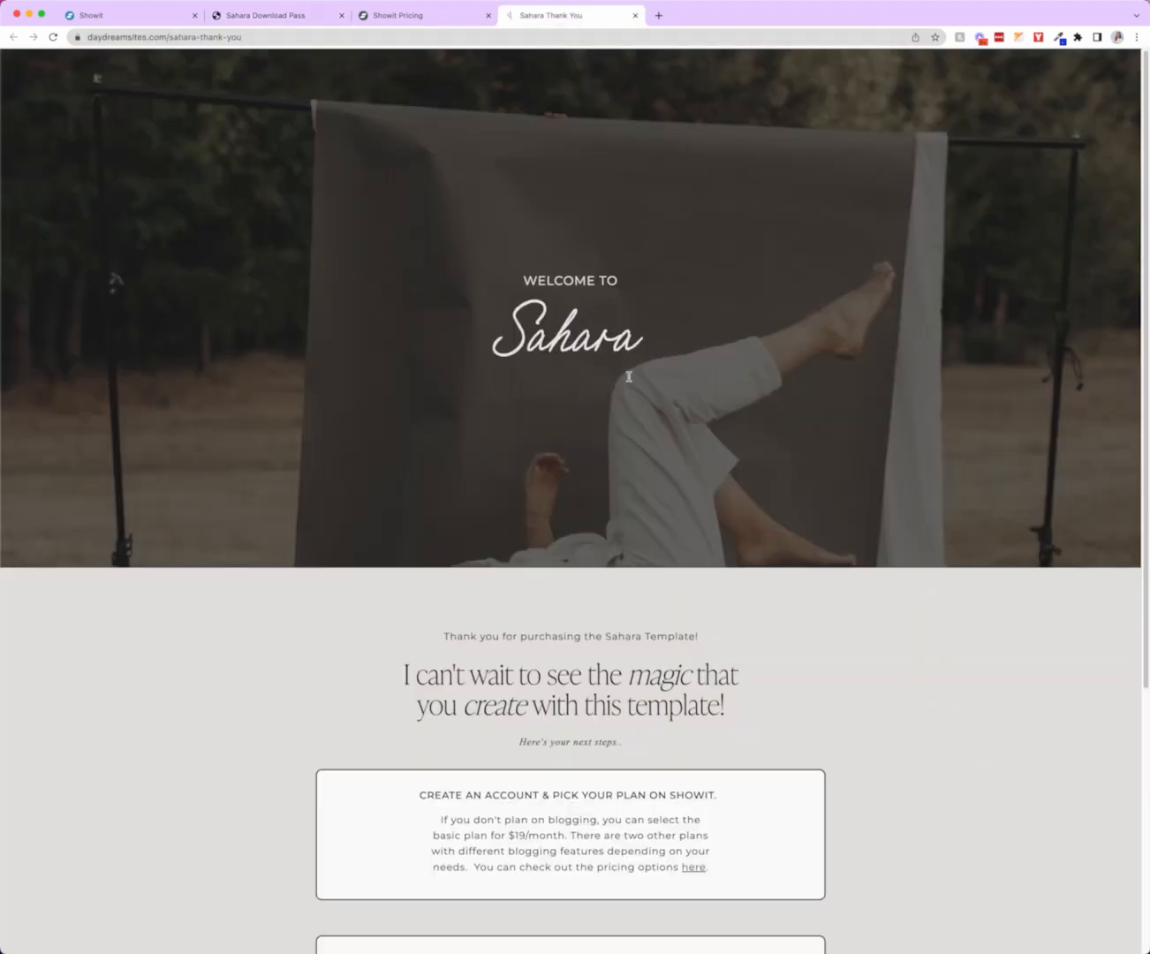
# Examine the next-steps cards on the Sahara Thank You page, highlighting the key code line for the template.
pyautogui.scroll(-4, 643, 436)
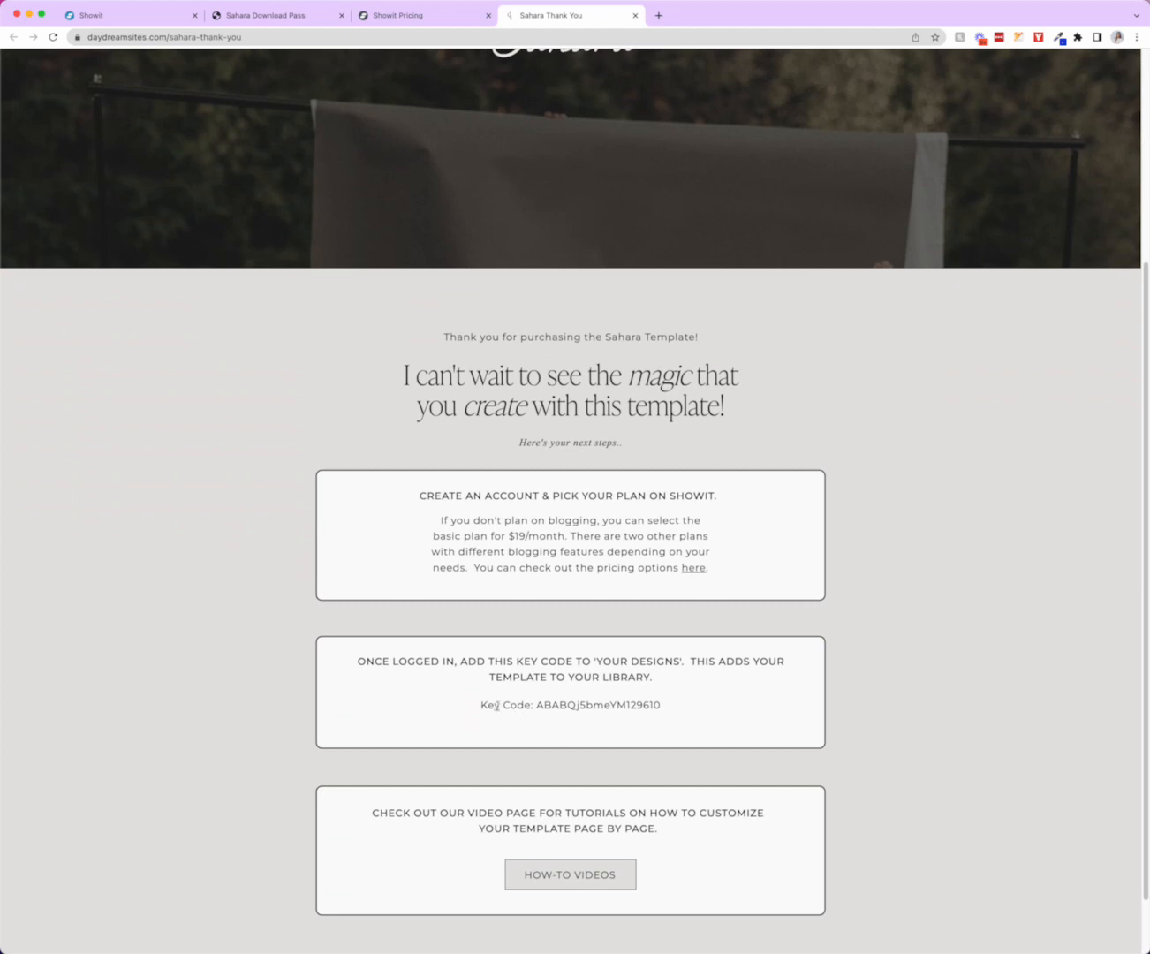
pyautogui.moveTo(481, 705); pyautogui.dragTo(667, 710)
pyautogui.scroll(1, 666, 709)
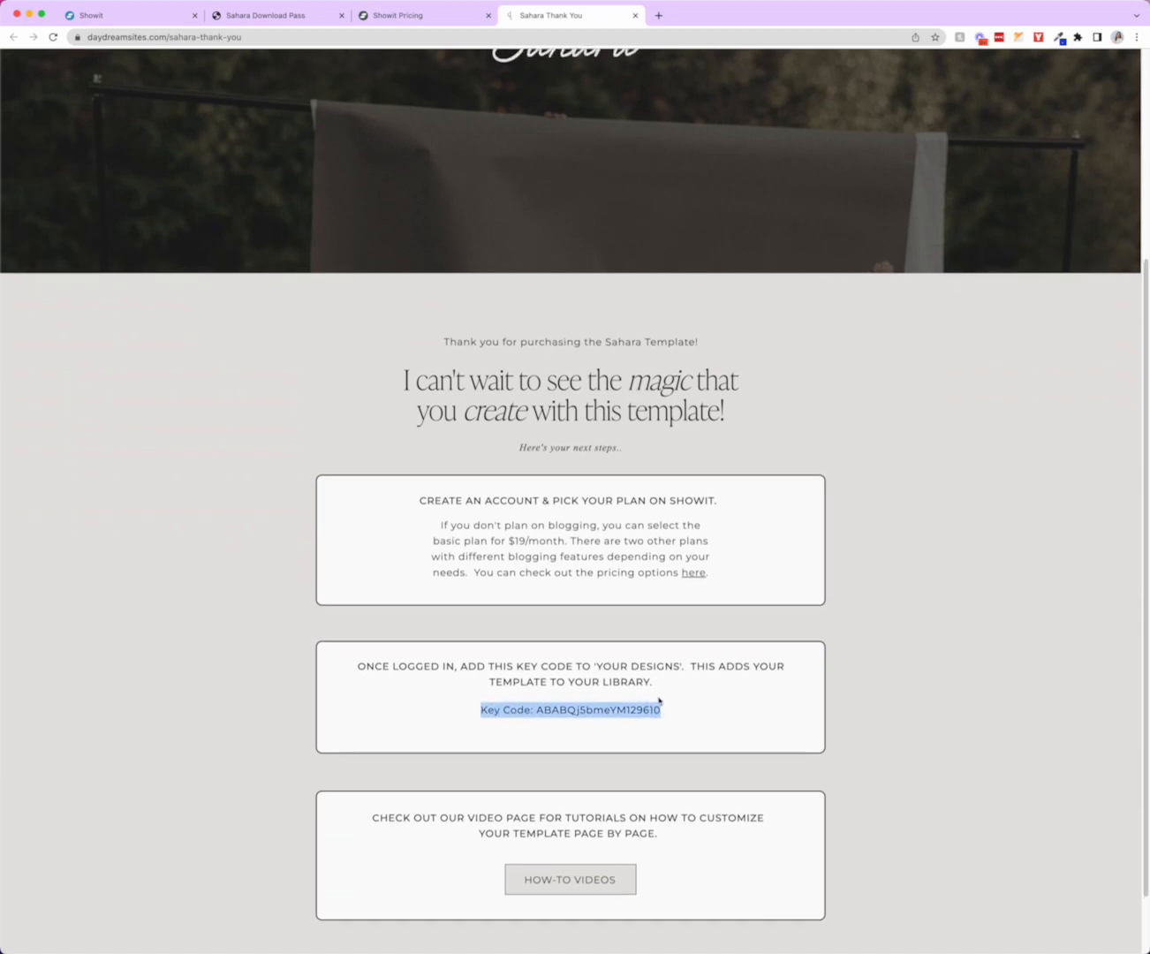
pyautogui.scroll(-1, 660, 698)
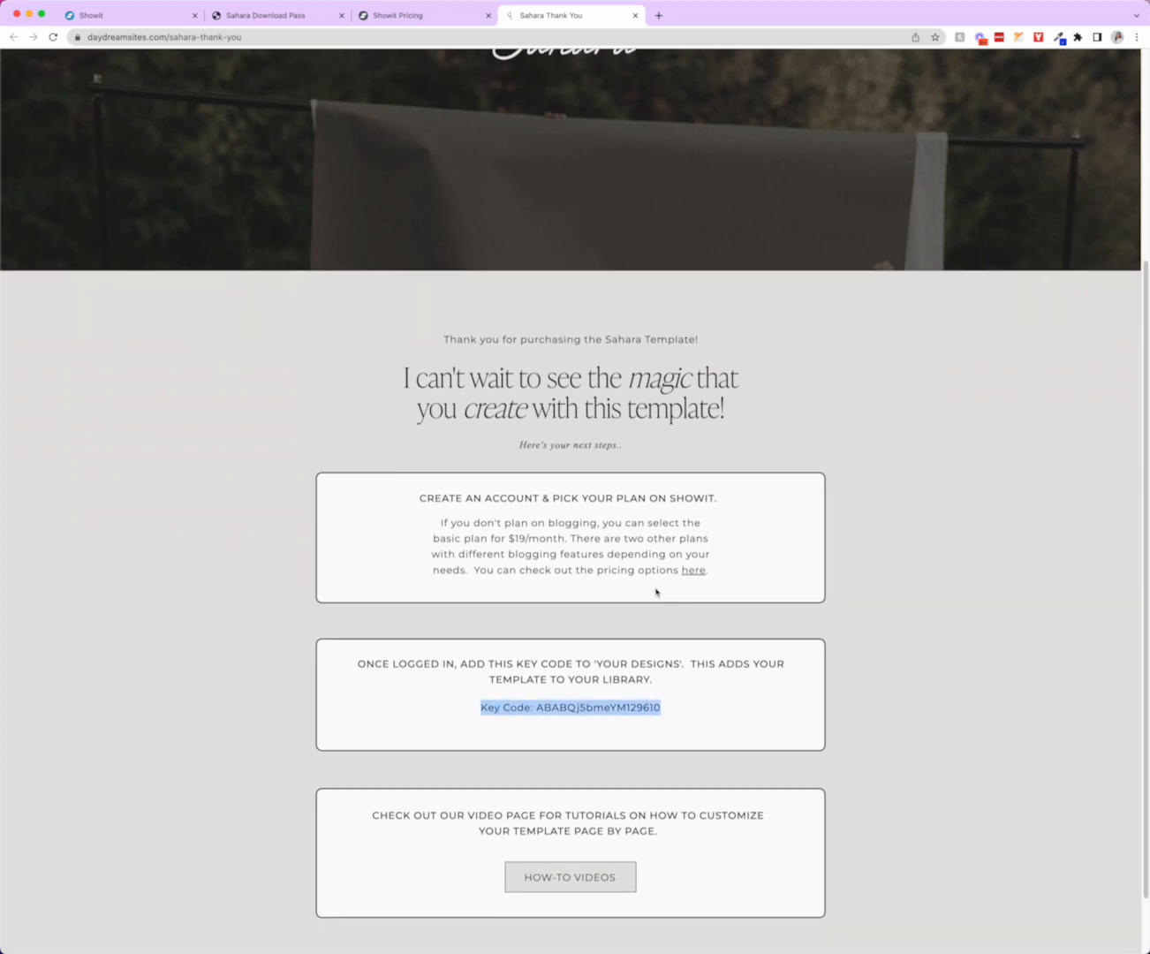
pyautogui.click(537, 709)
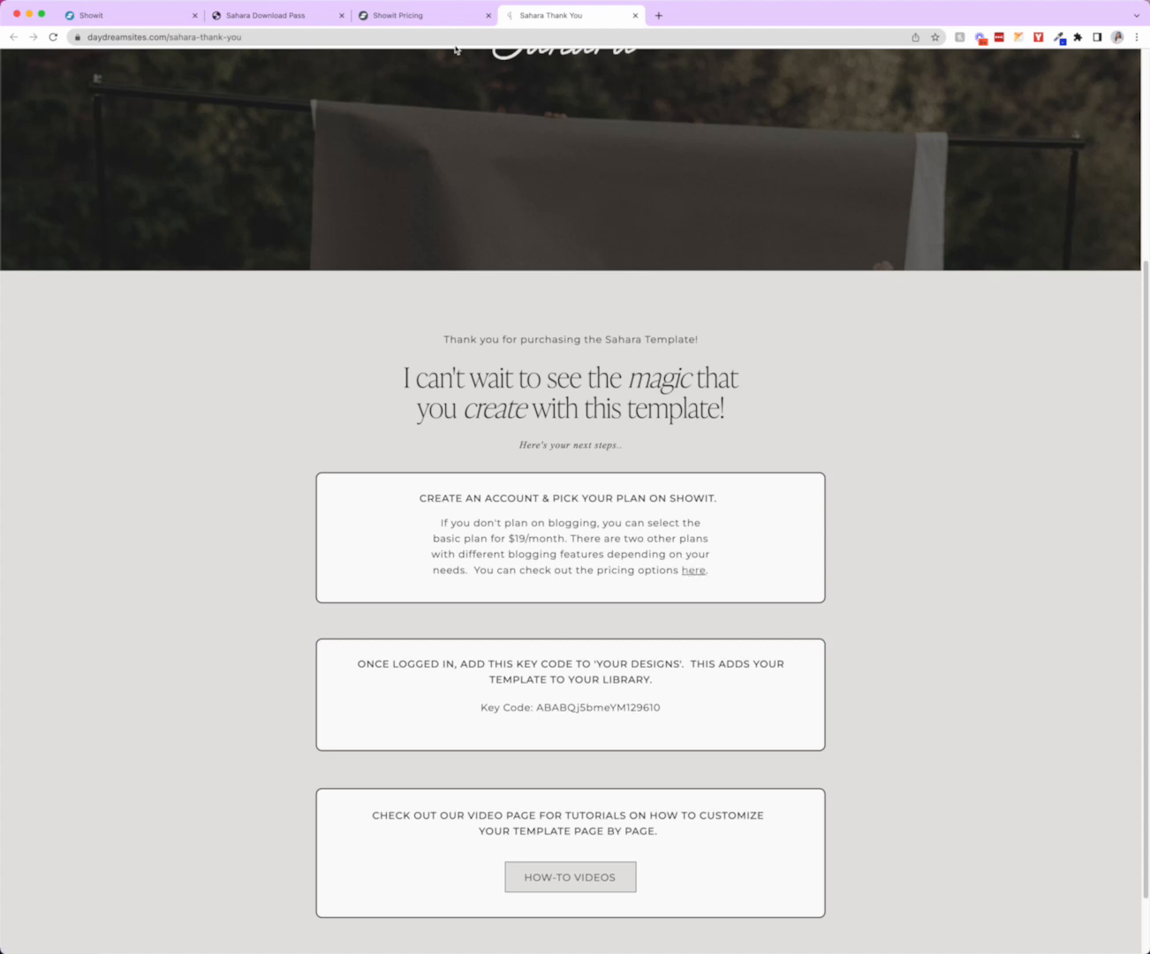
# Compare the three Showit pricing plans, switching from the annual discount to monthly pricing and reading the features of each plan.
pyautogui.click(426, 15)
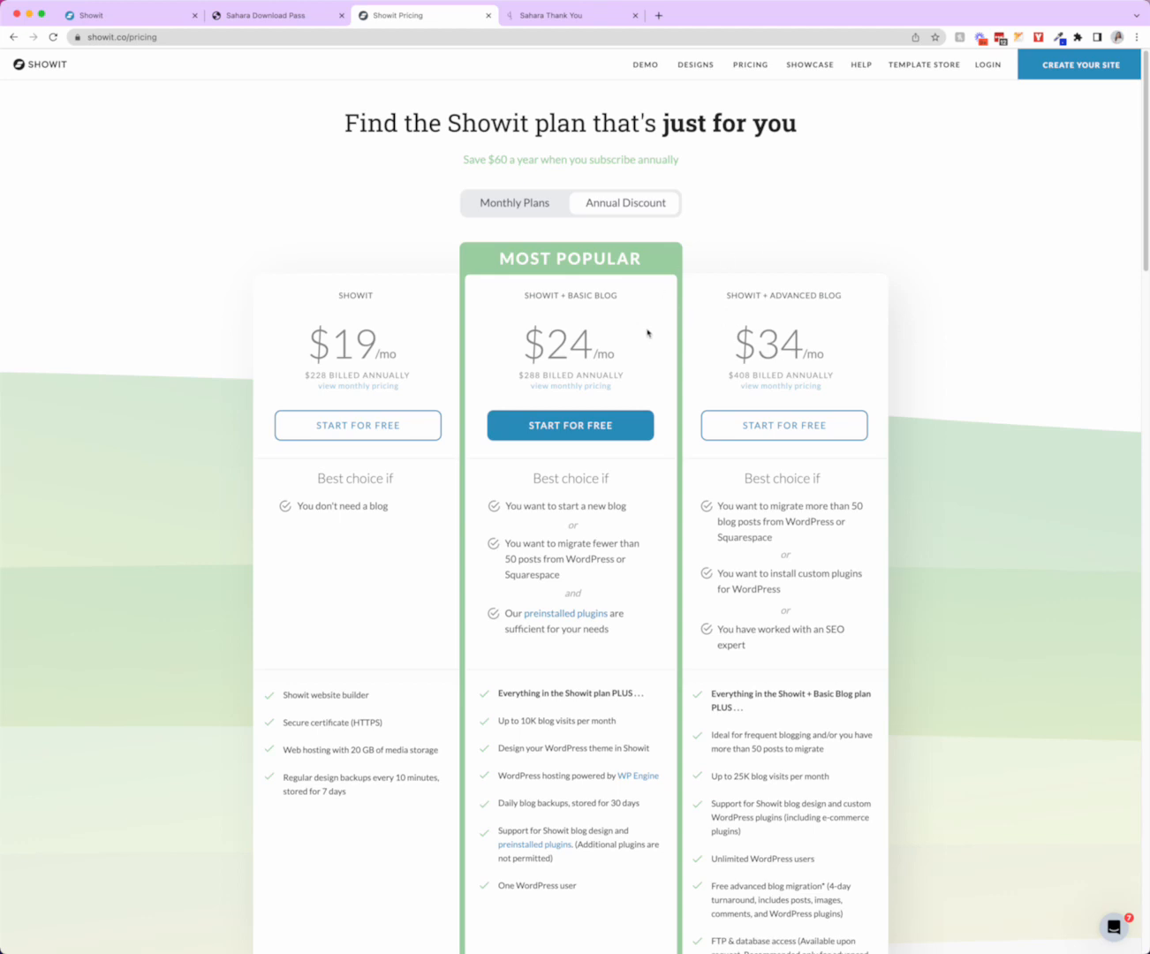
pyautogui.moveTo(332, 337); pyautogui.dragTo(397, 352)
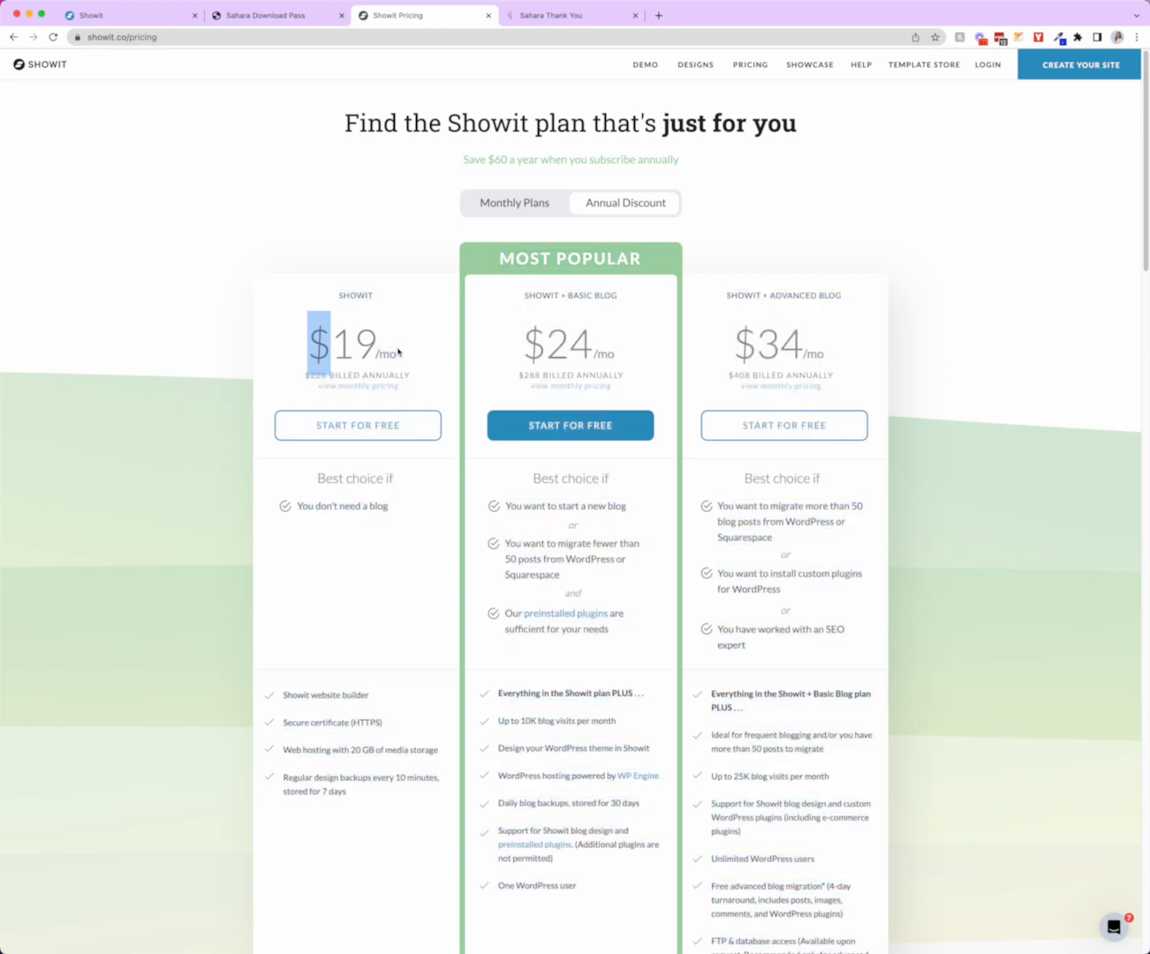
pyautogui.click(529, 203)
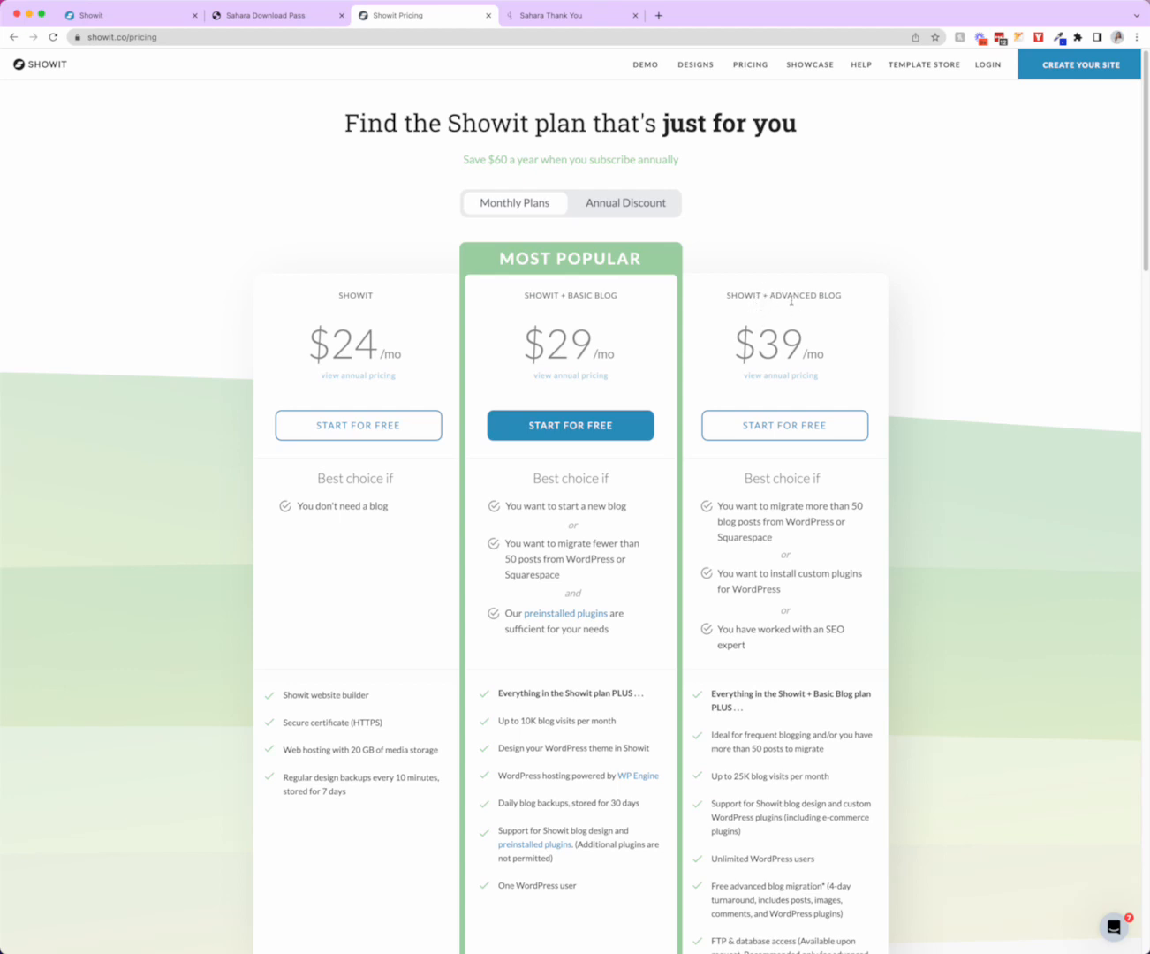
pyautogui.scroll(-3, 796, 311)
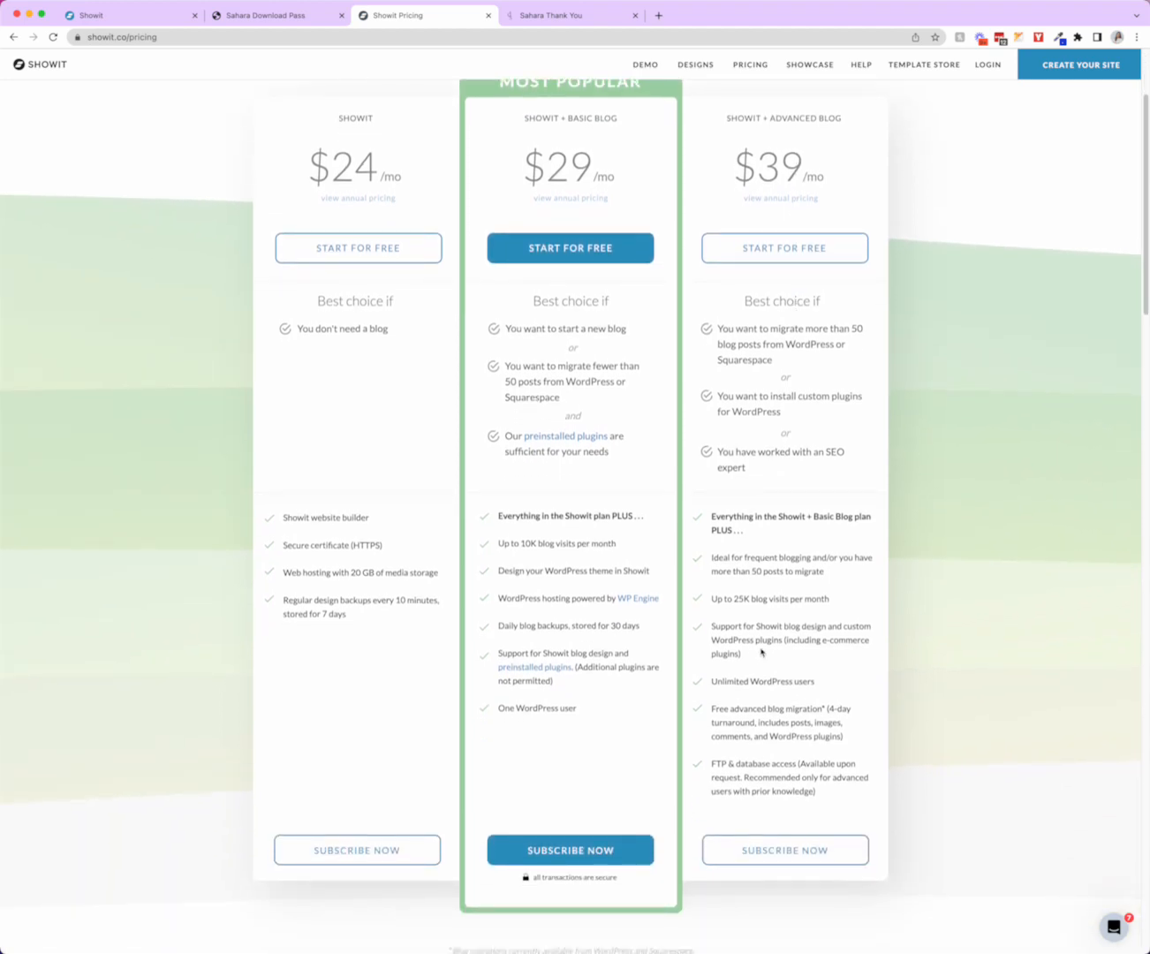
pyautogui.scroll(-1, 761, 652)
pyautogui.scroll(3, 761, 652)
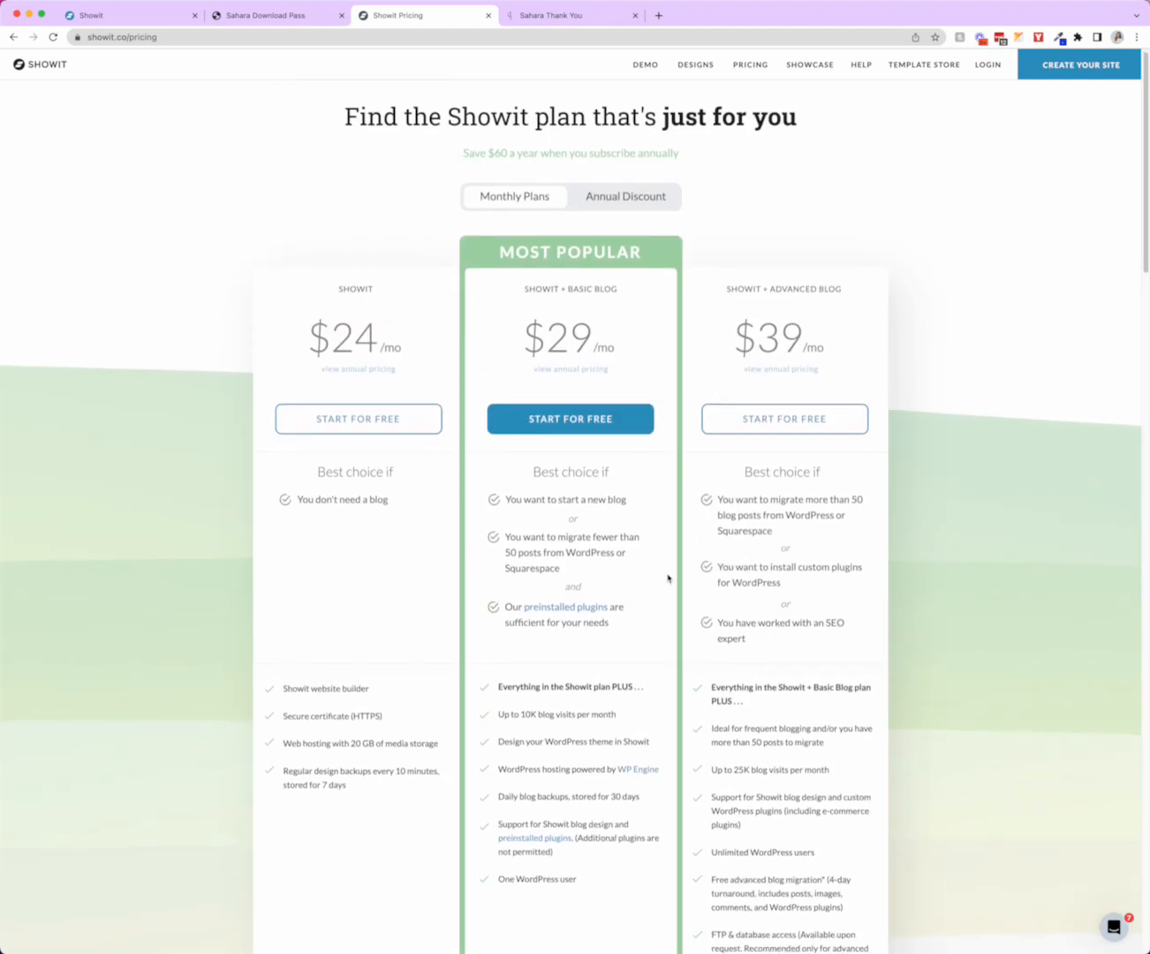
pyautogui.scroll(-1, 667, 576)
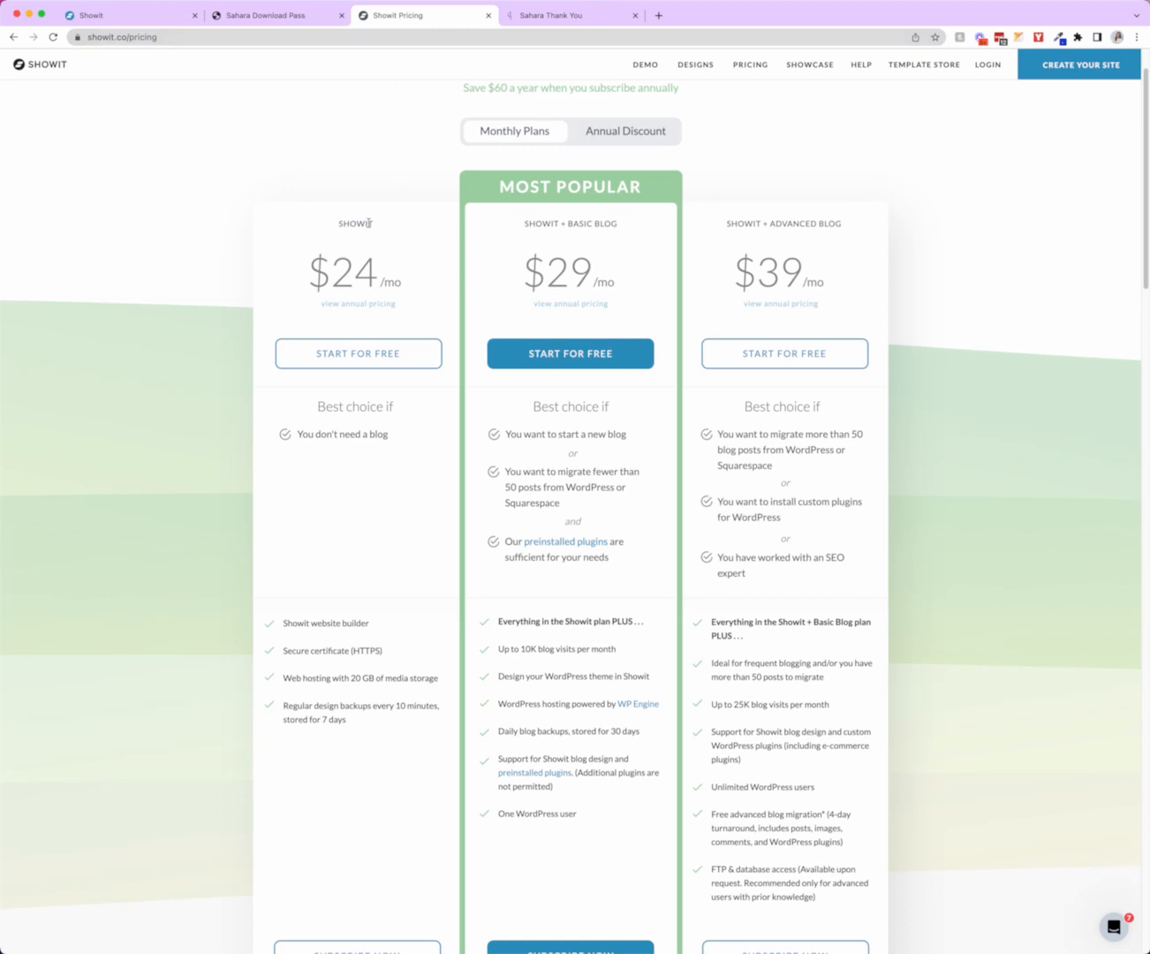
# Select the template key code on the Sahara Thank You page and return to the Sahara site in the Showit editor.
pyautogui.click(533, 18)
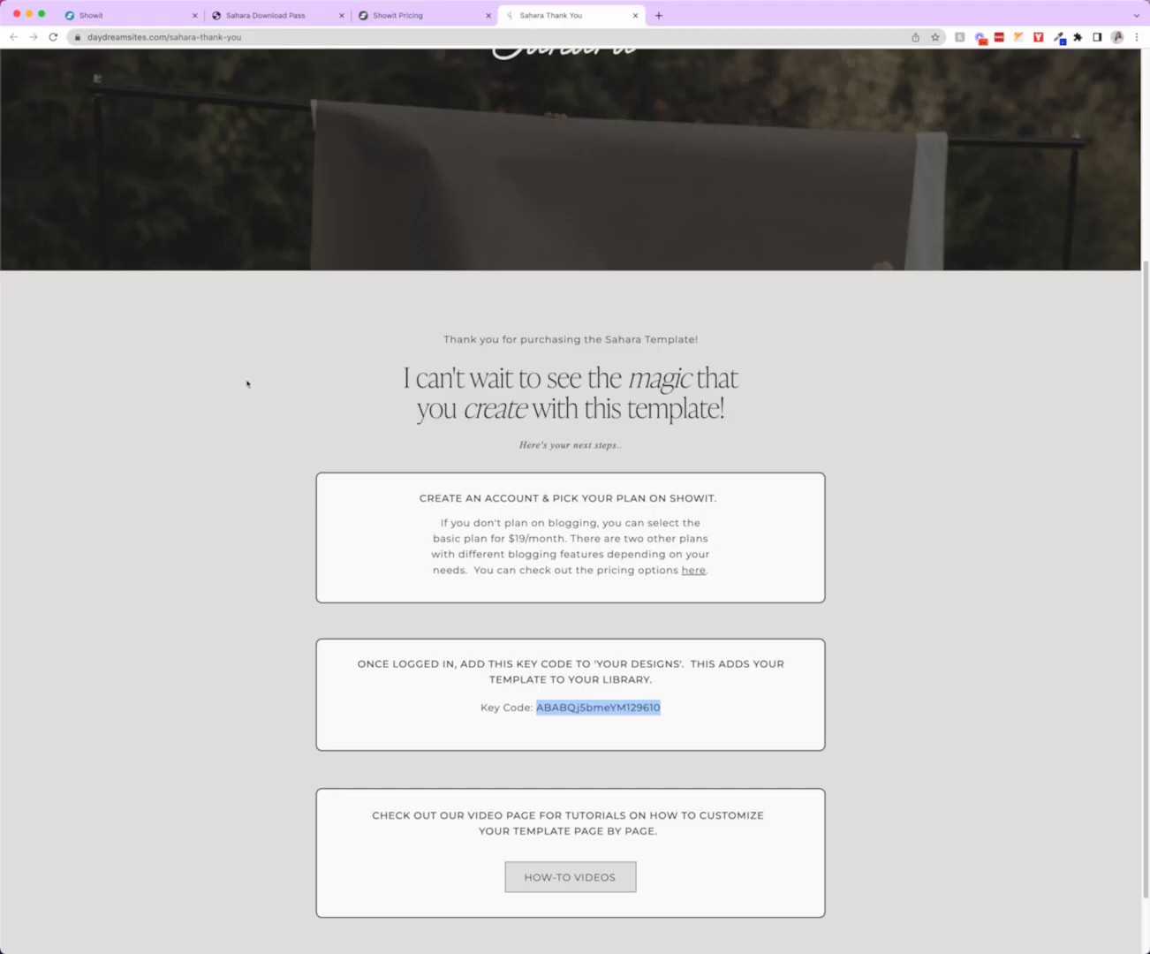
pyautogui.click(535, 708)
pyautogui.moveTo(536, 707); pyautogui.dragTo(670, 710)
pyautogui.press('super+1')
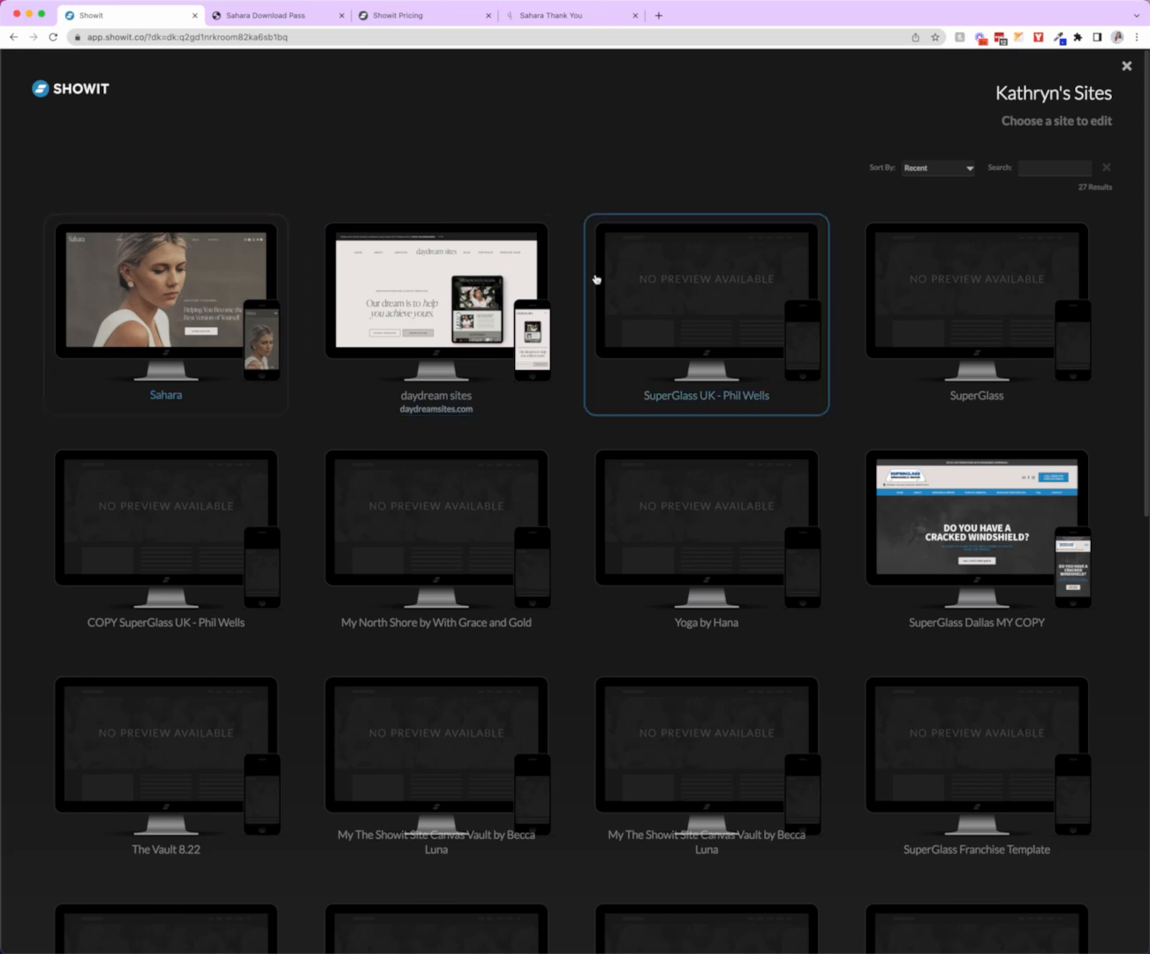
pyautogui.click(1126, 68)
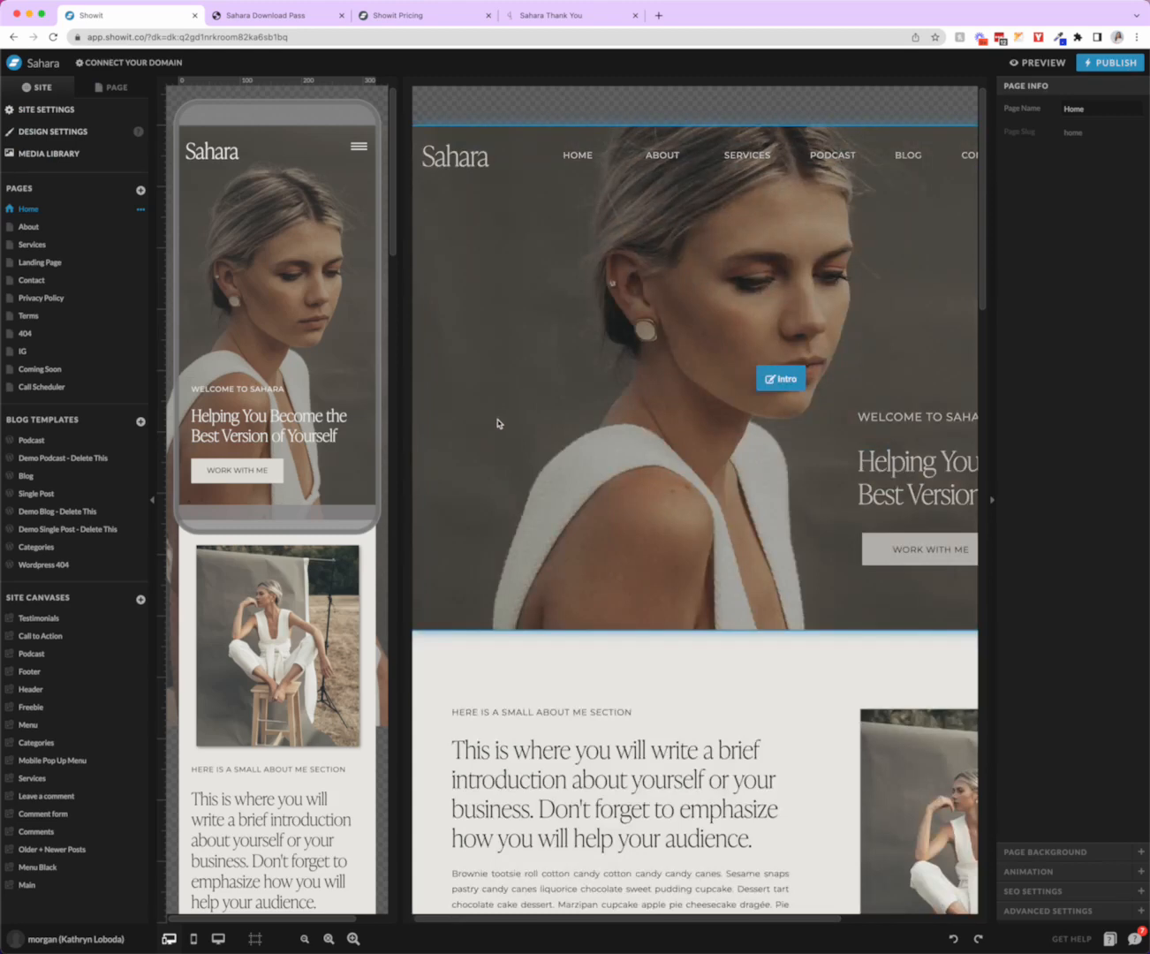
# Start a new design from Your Designs and open the shared design key entry for adding a design to the library.
pyautogui.click(112, 942)
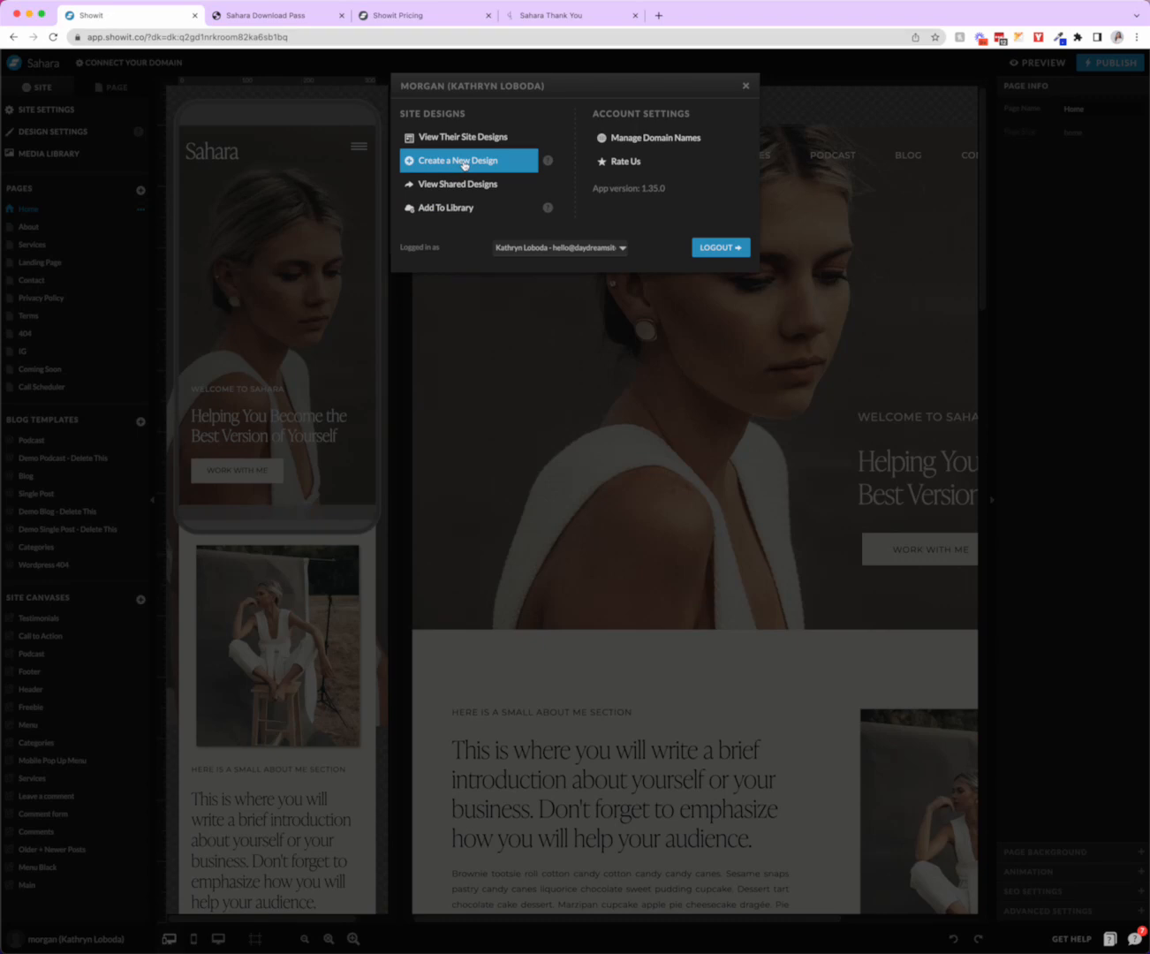
pyautogui.click(465, 163)
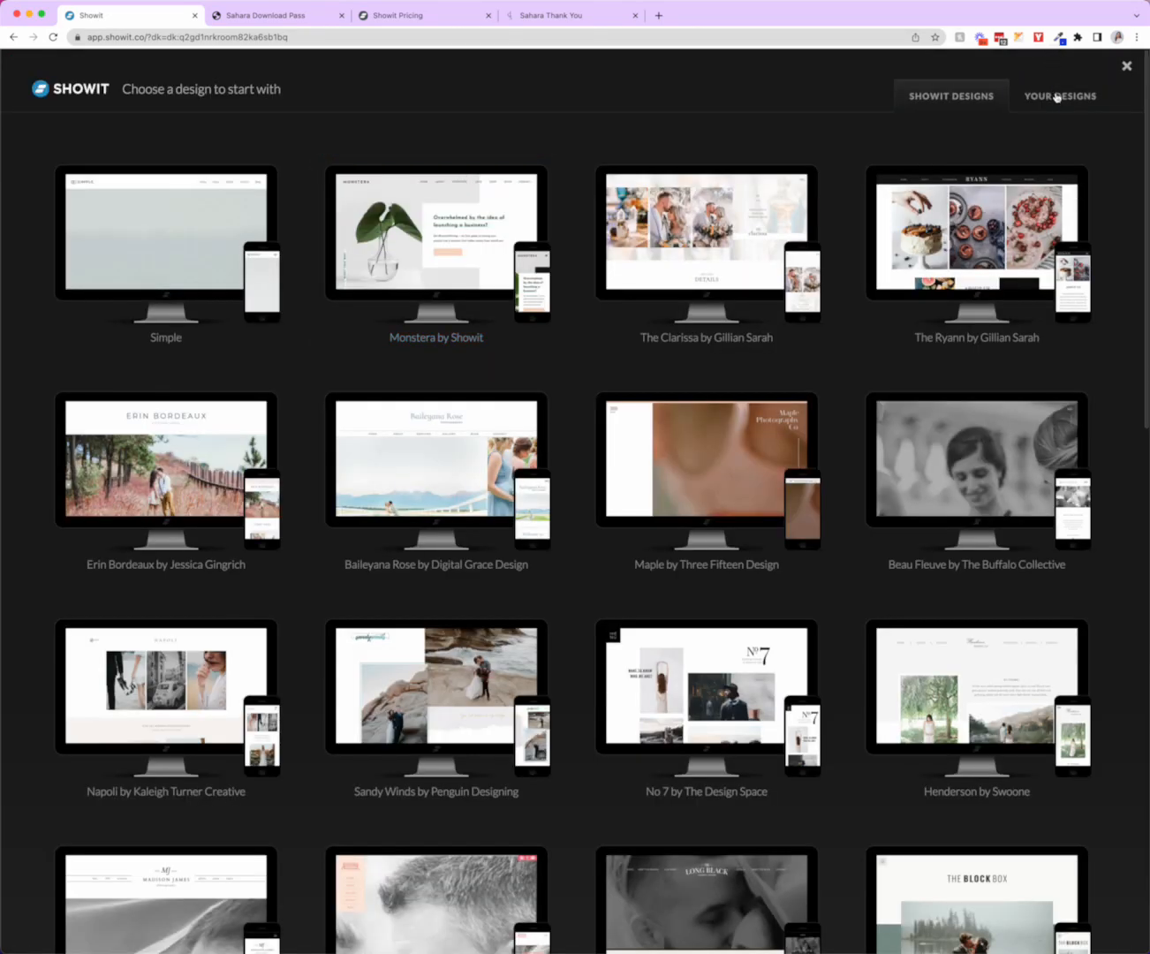
pyautogui.click(1057, 97)
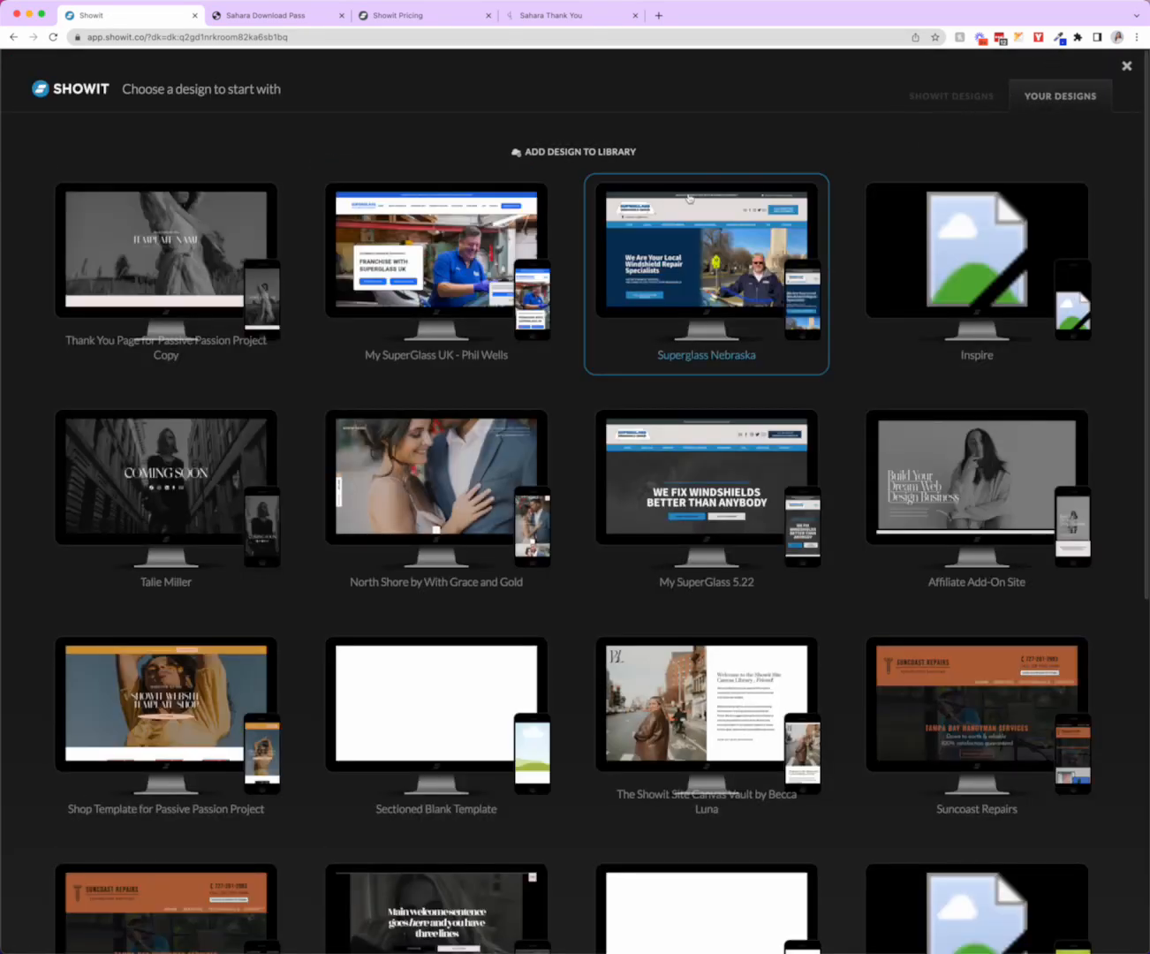
pyautogui.click(608, 154)
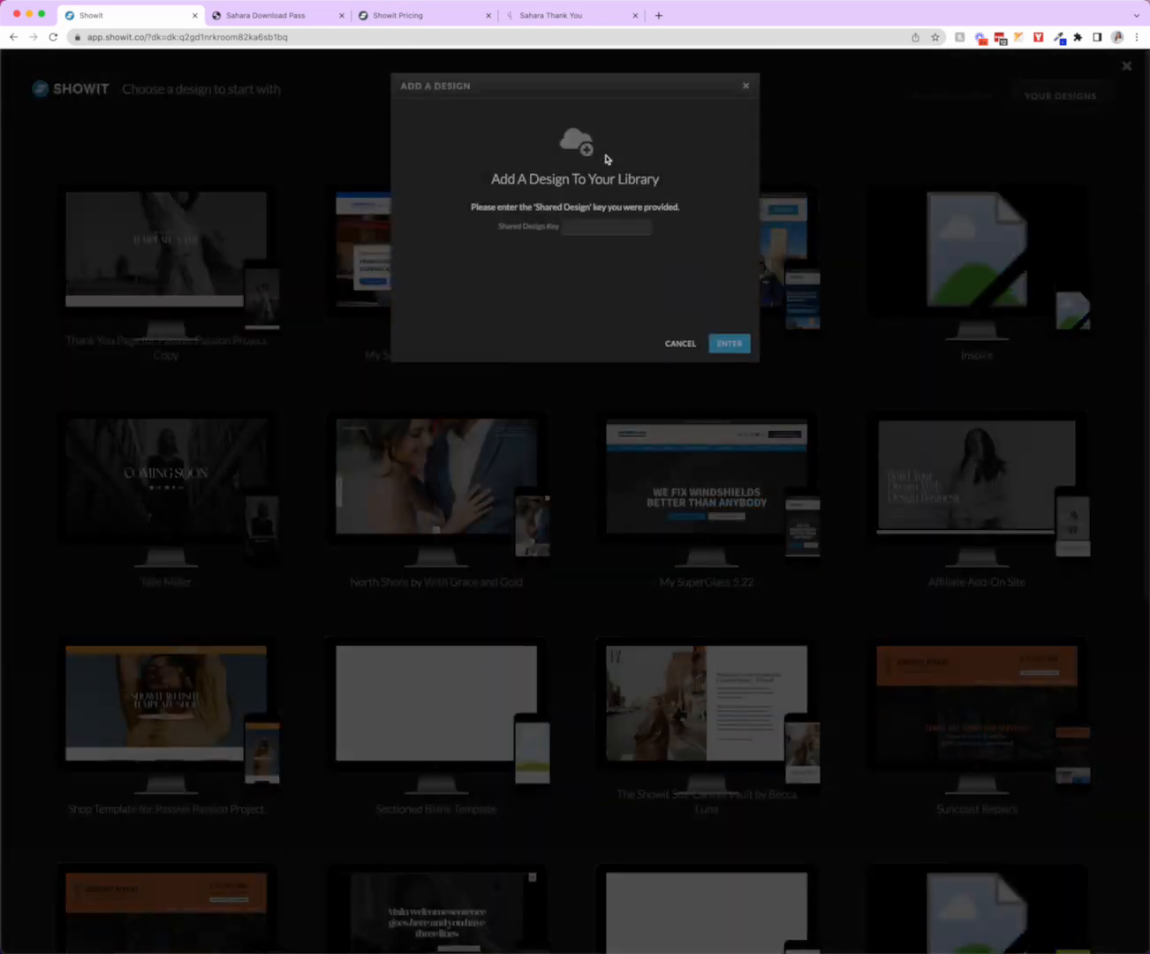
pyautogui.click(604, 227)
pyautogui.click(746, 85)
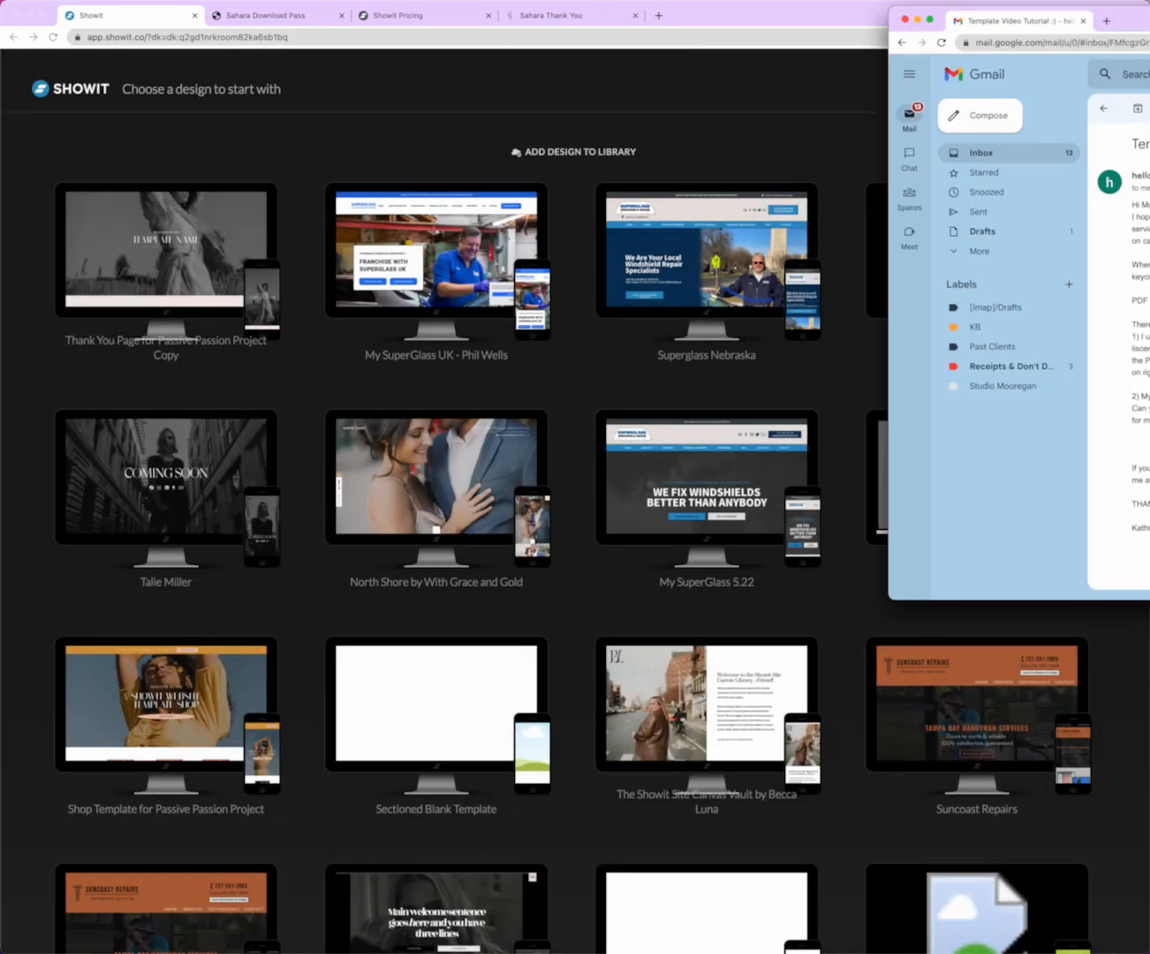
pyautogui.click(842, 143)
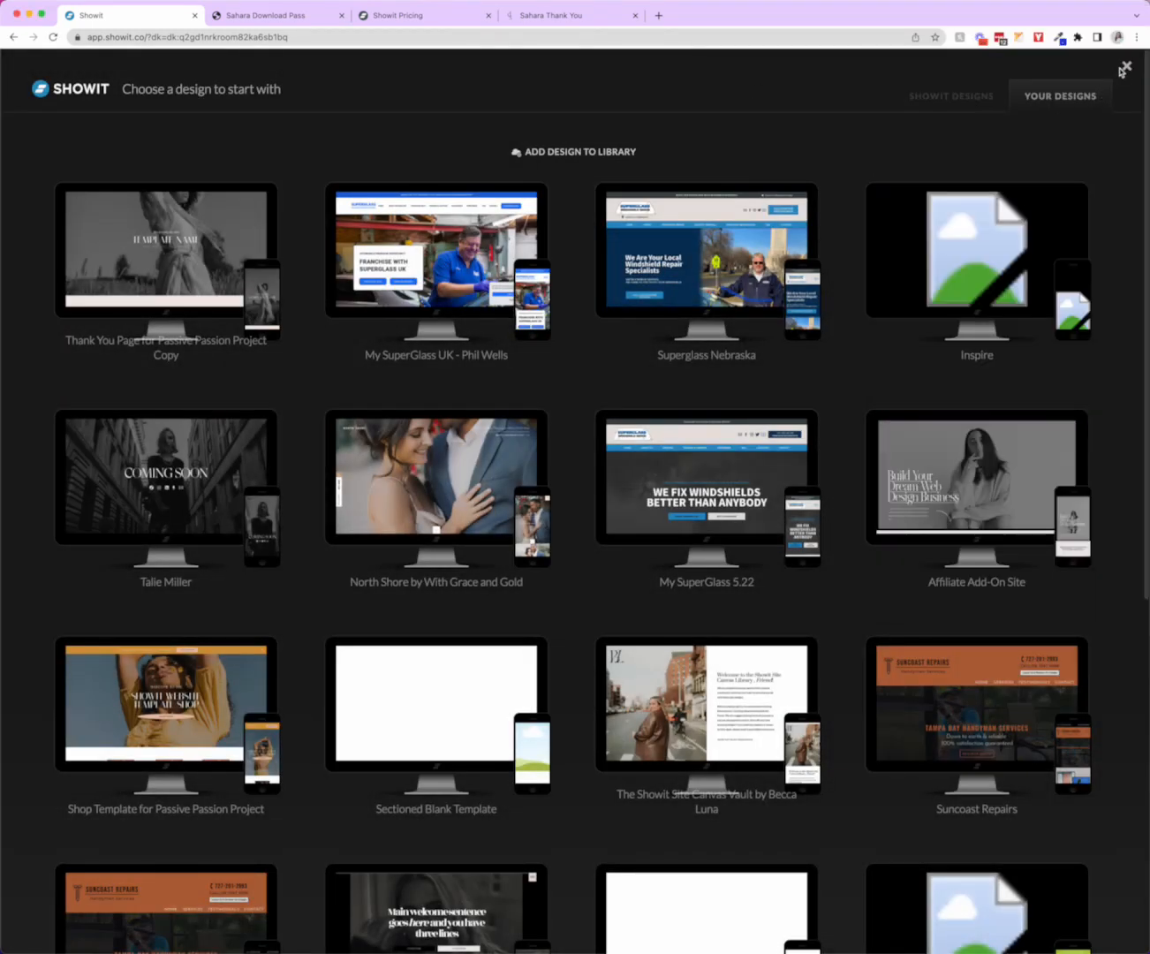
pyautogui.click(1123, 70)
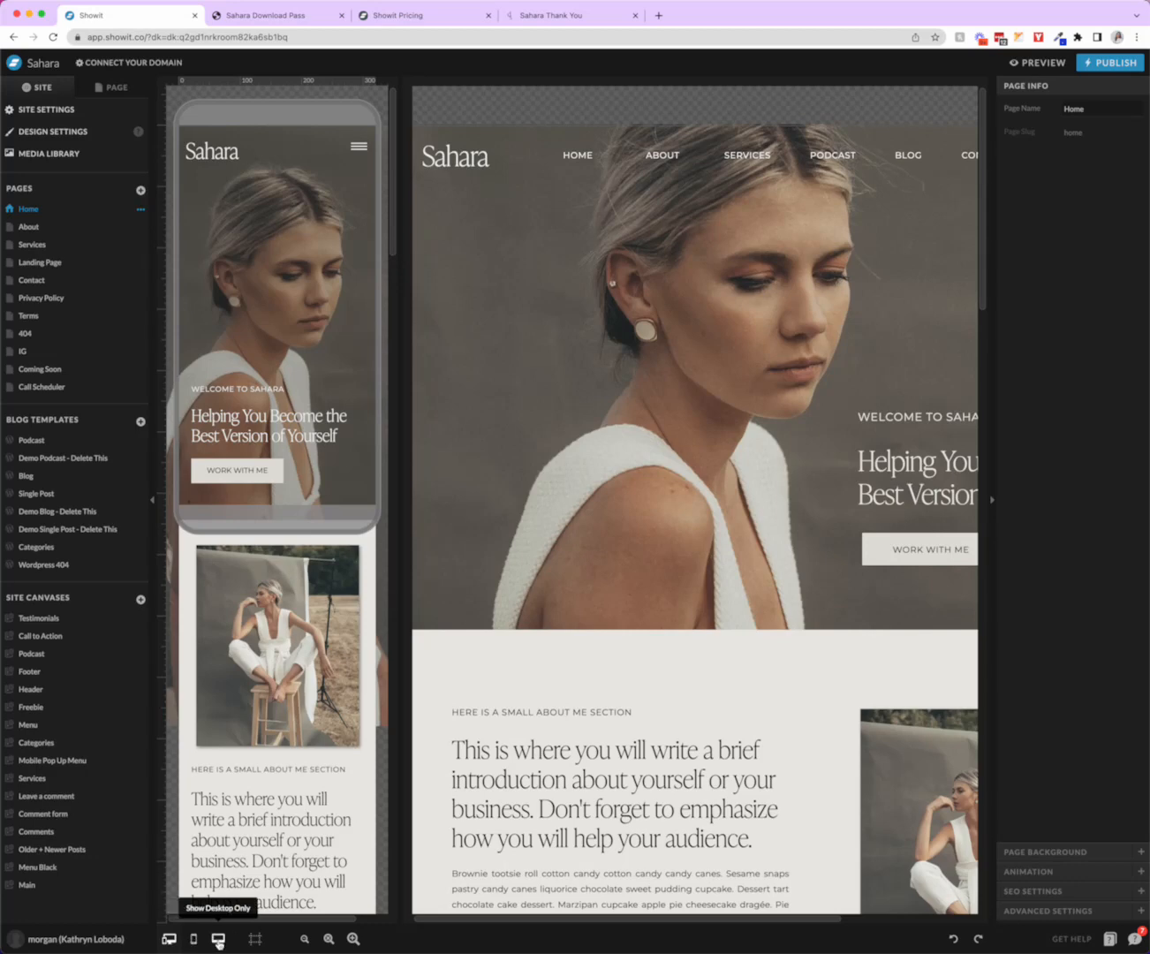
# Compare the Home page's desktop-only and mobile-only layouts, and return to the view showing both layouts side by side.
pyautogui.click(219, 941)
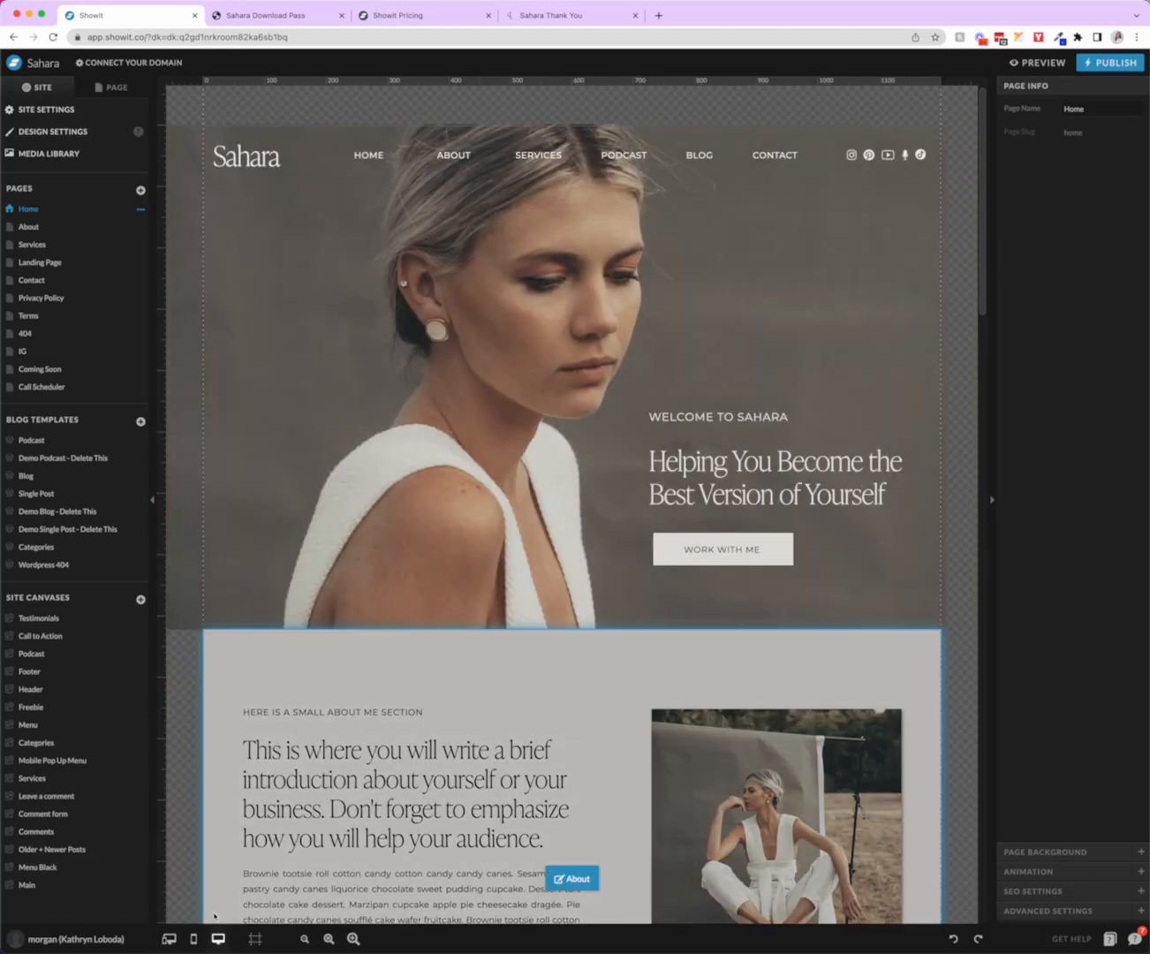
pyautogui.click(194, 939)
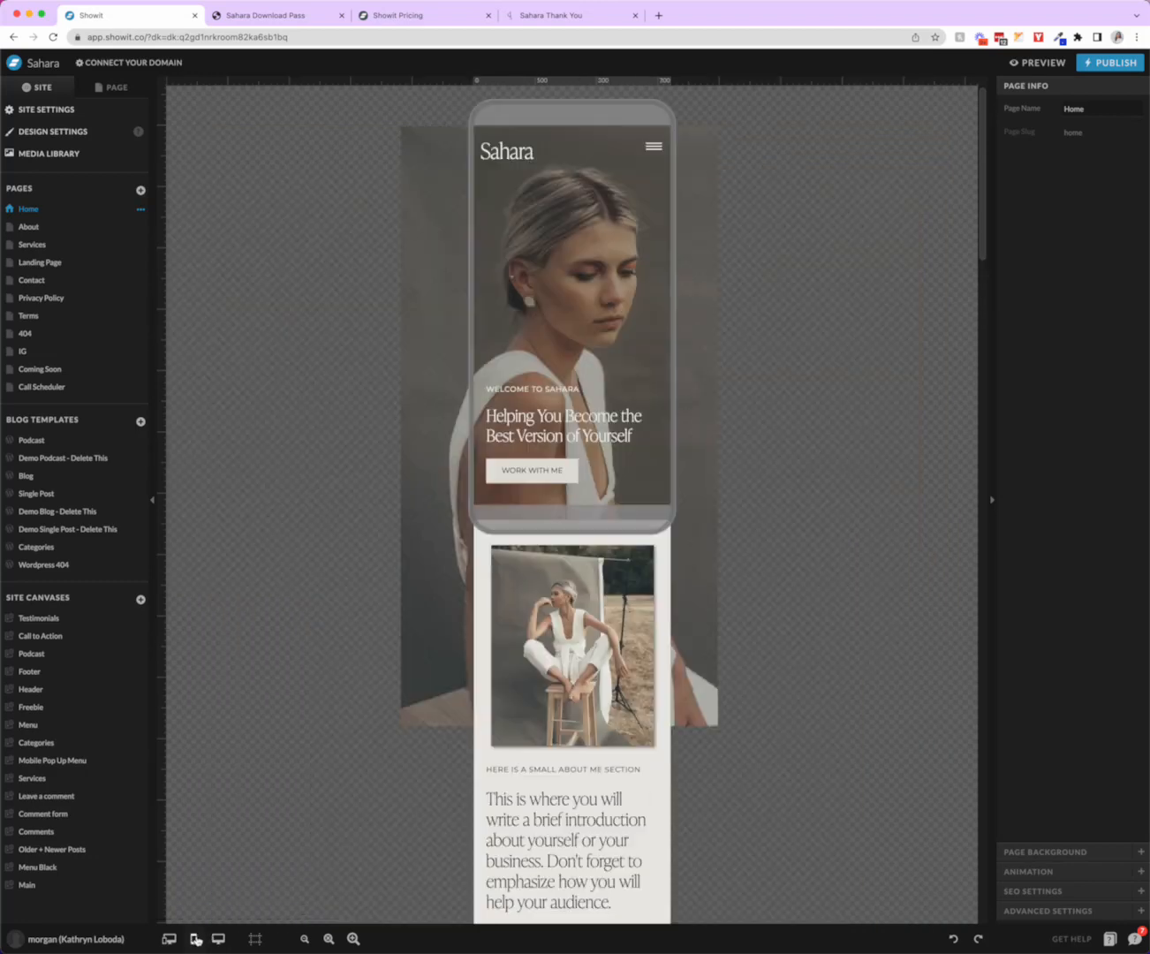
pyautogui.click(219, 940)
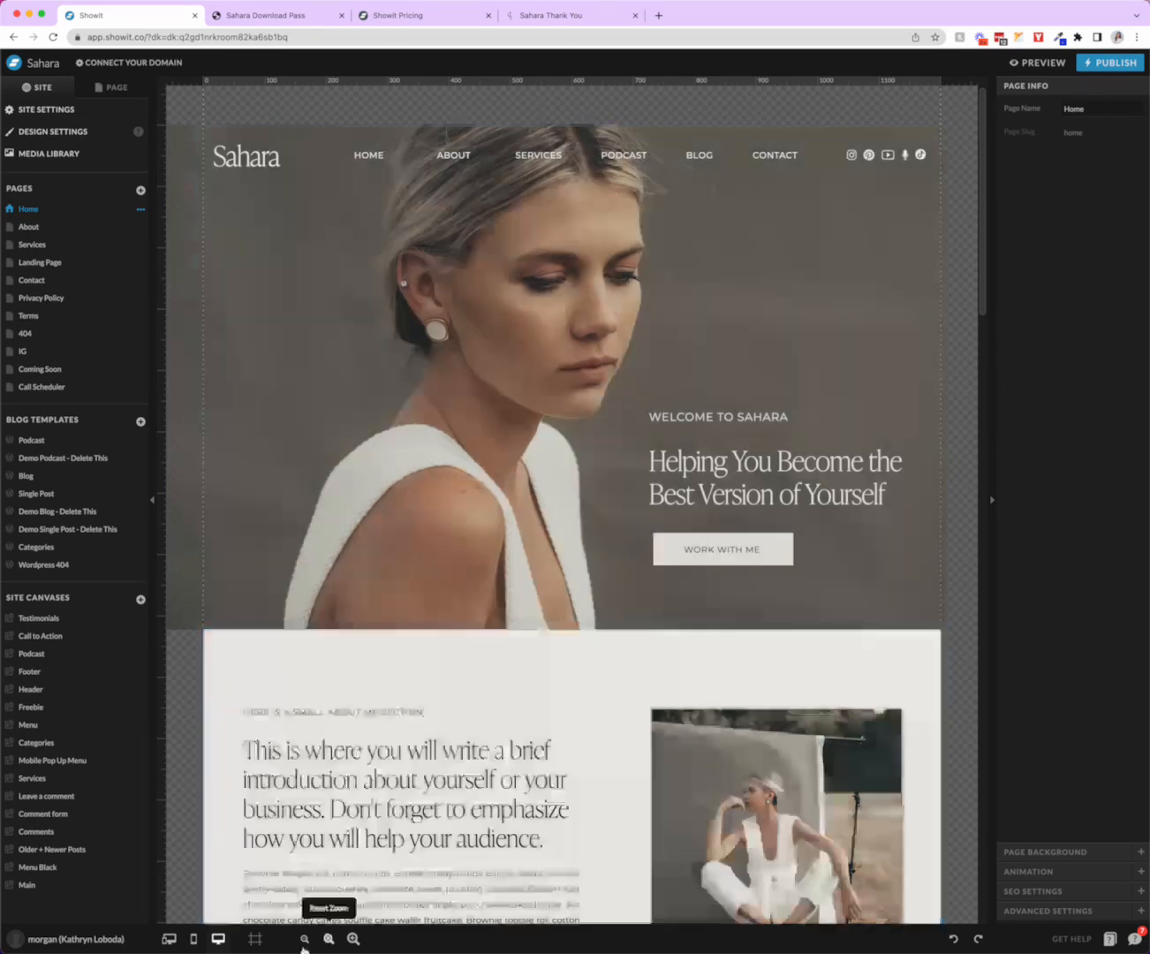
pyautogui.click(192, 942)
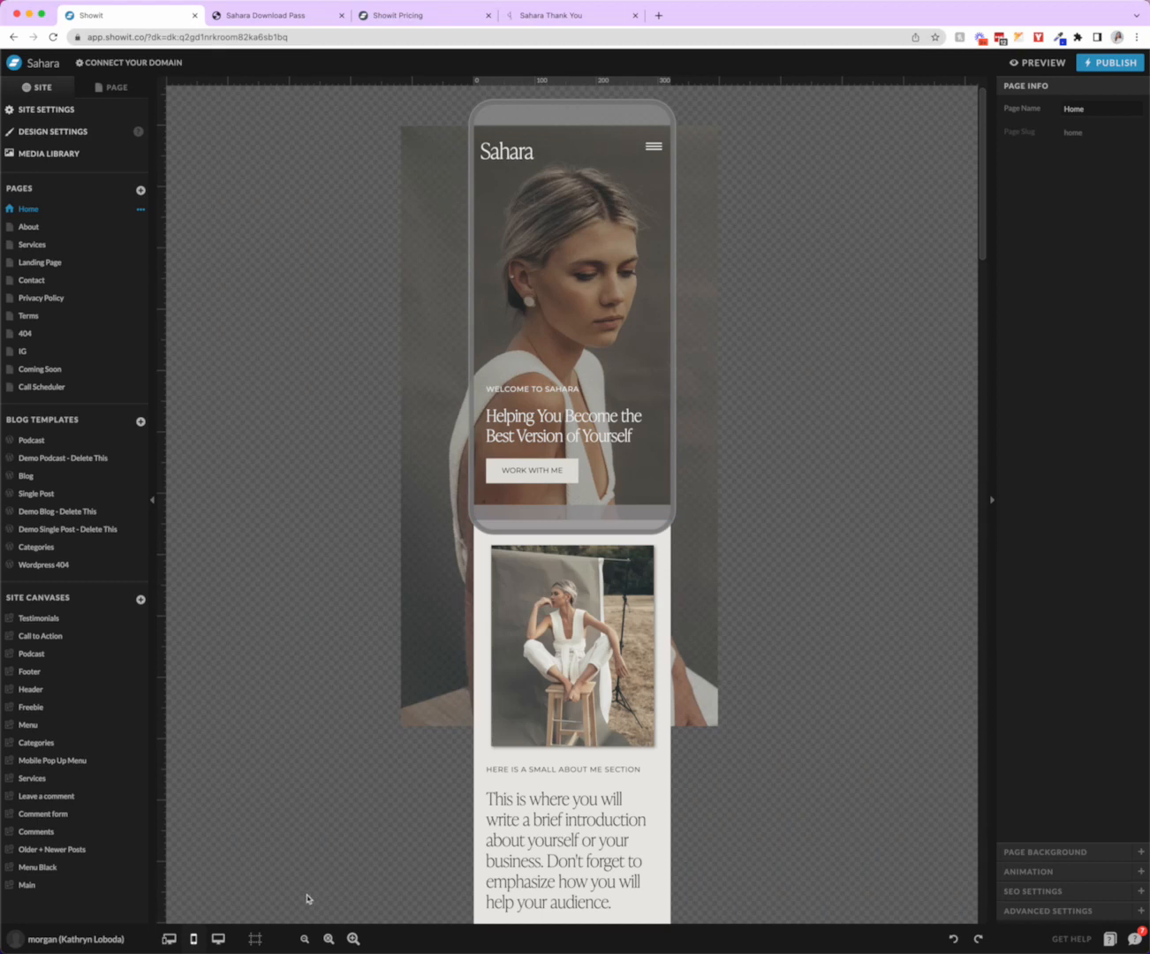
pyautogui.click(167, 941)
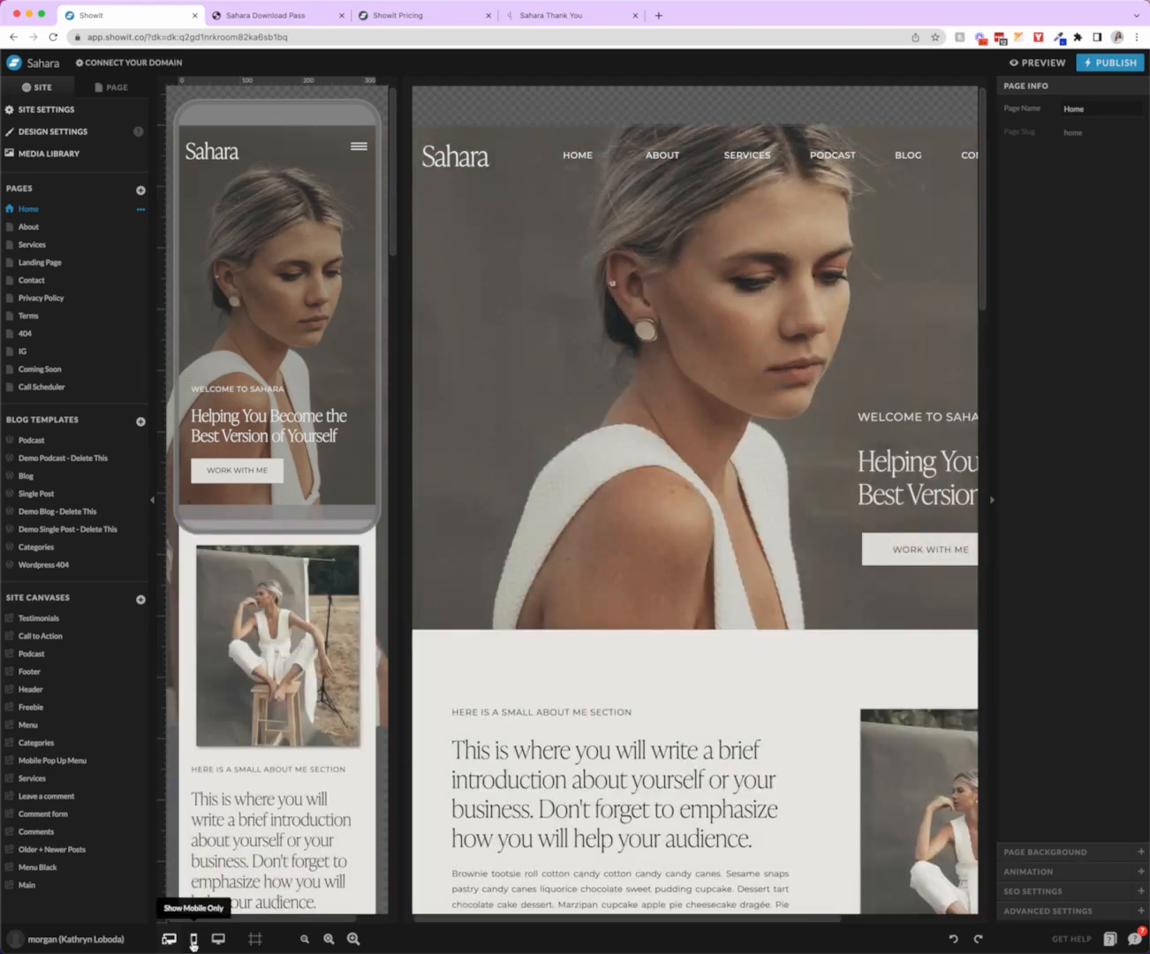
# Zoom out on the Home page in the mobile-only view and in the desktop-only view.
pyautogui.click(193, 938)
pyautogui.click(303, 939)
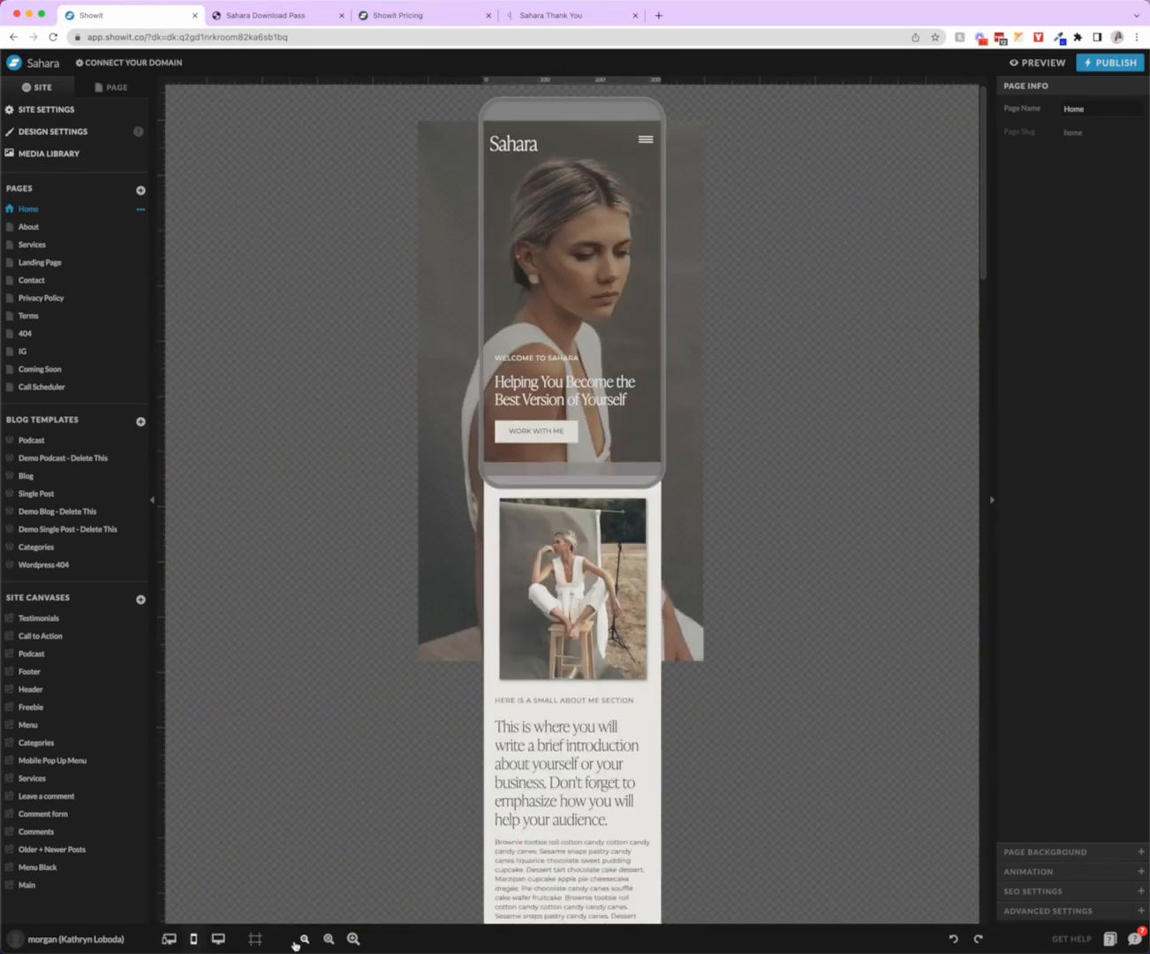
pyautogui.click(218, 939)
pyautogui.click(303, 939)
pyautogui.click(303, 940)
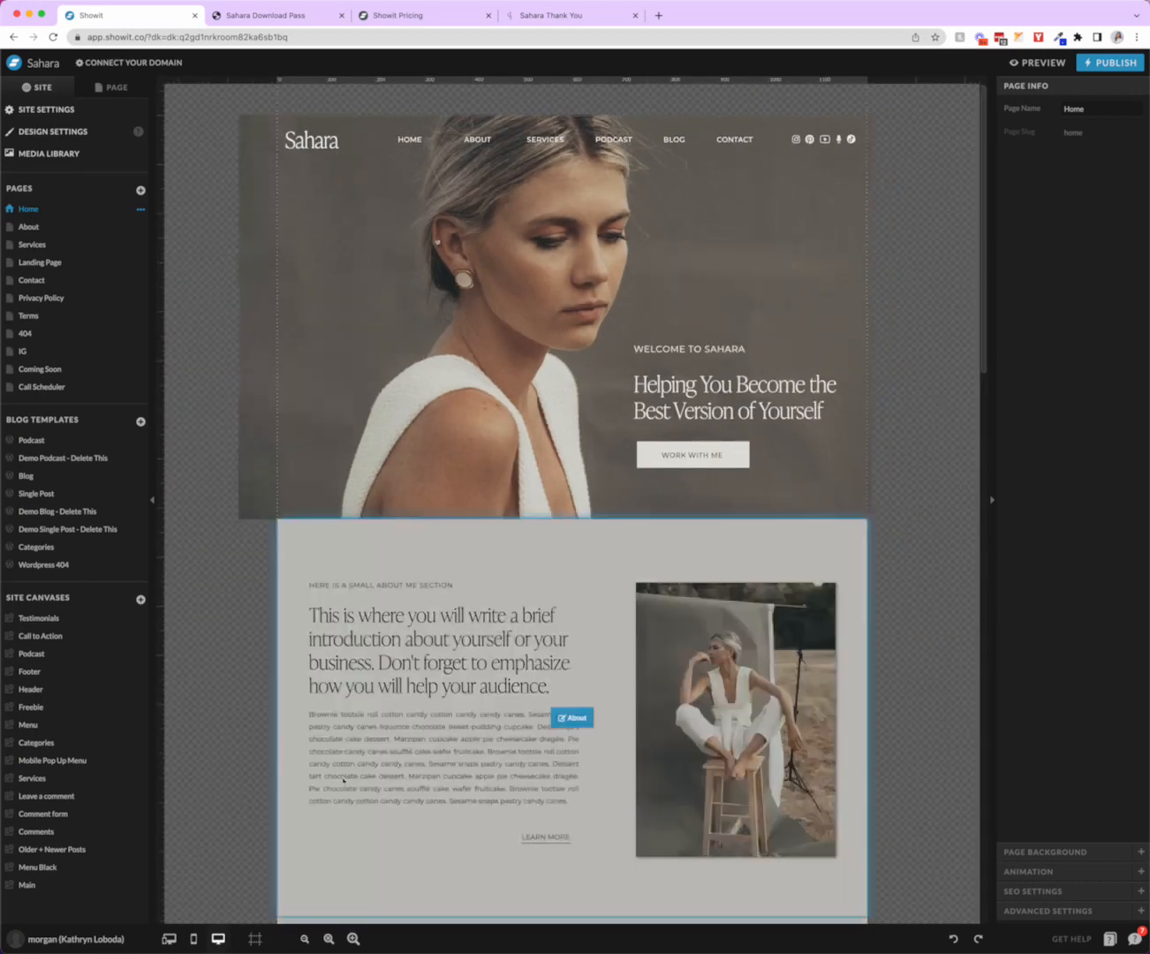
# Try the reset, zoom-out and zoom-in controls on the desktop layout of the Home page.
pyautogui.click(329, 939)
pyautogui.click(303, 938)
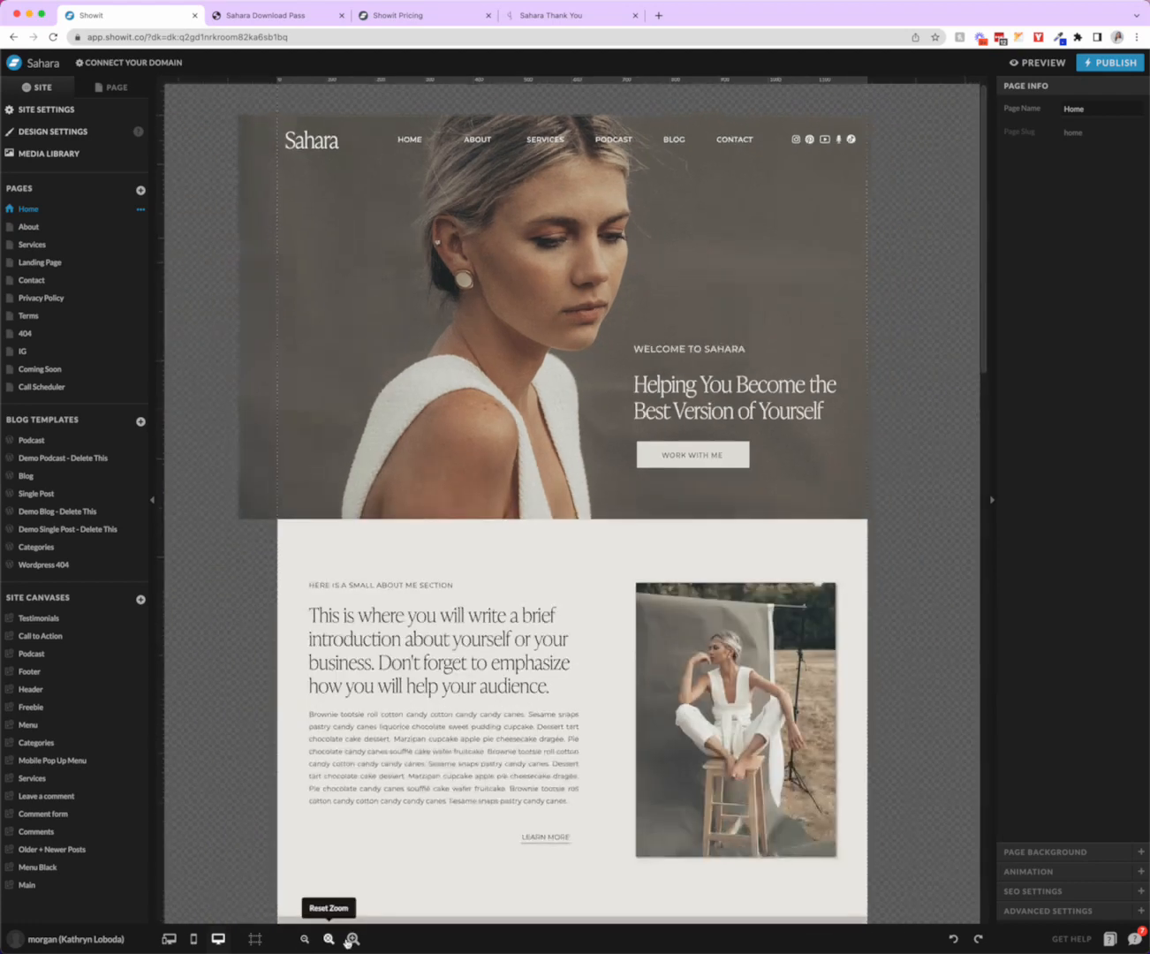
pyautogui.click(353, 938)
pyautogui.click(353, 939)
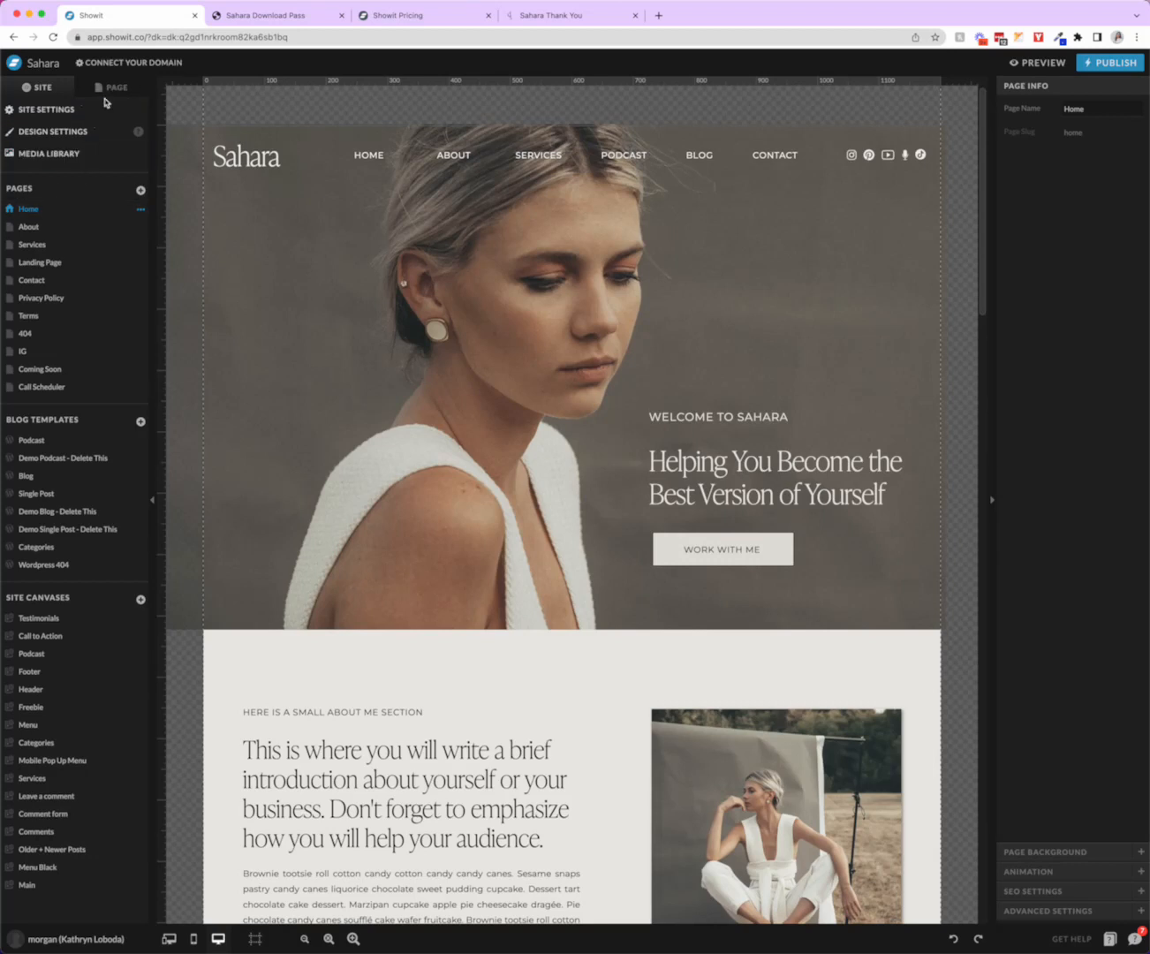
# Compare the site-wide list of pages and canvases with the Home page's own canvas list, finishing on the Home canvases.
pyautogui.click(107, 90)
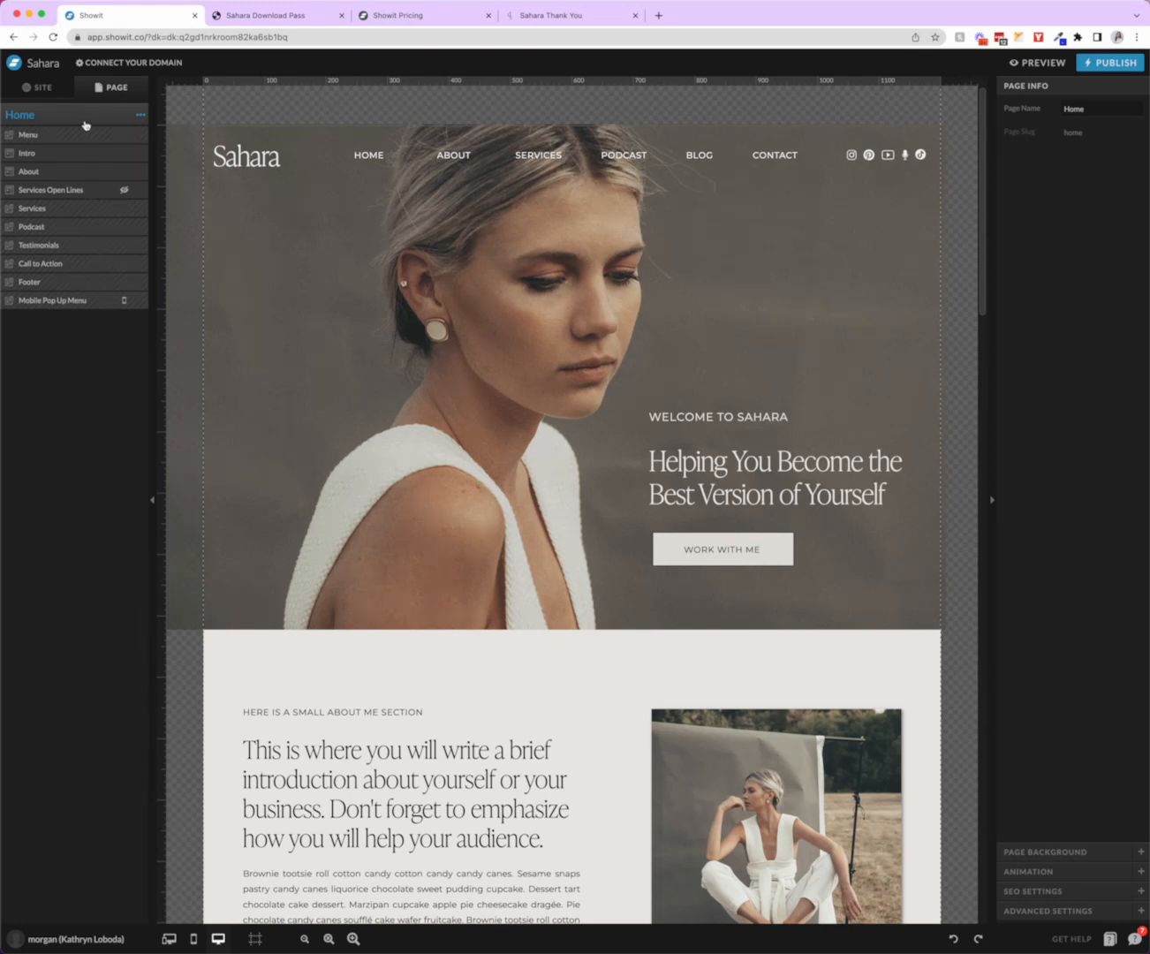
pyautogui.click(44, 94)
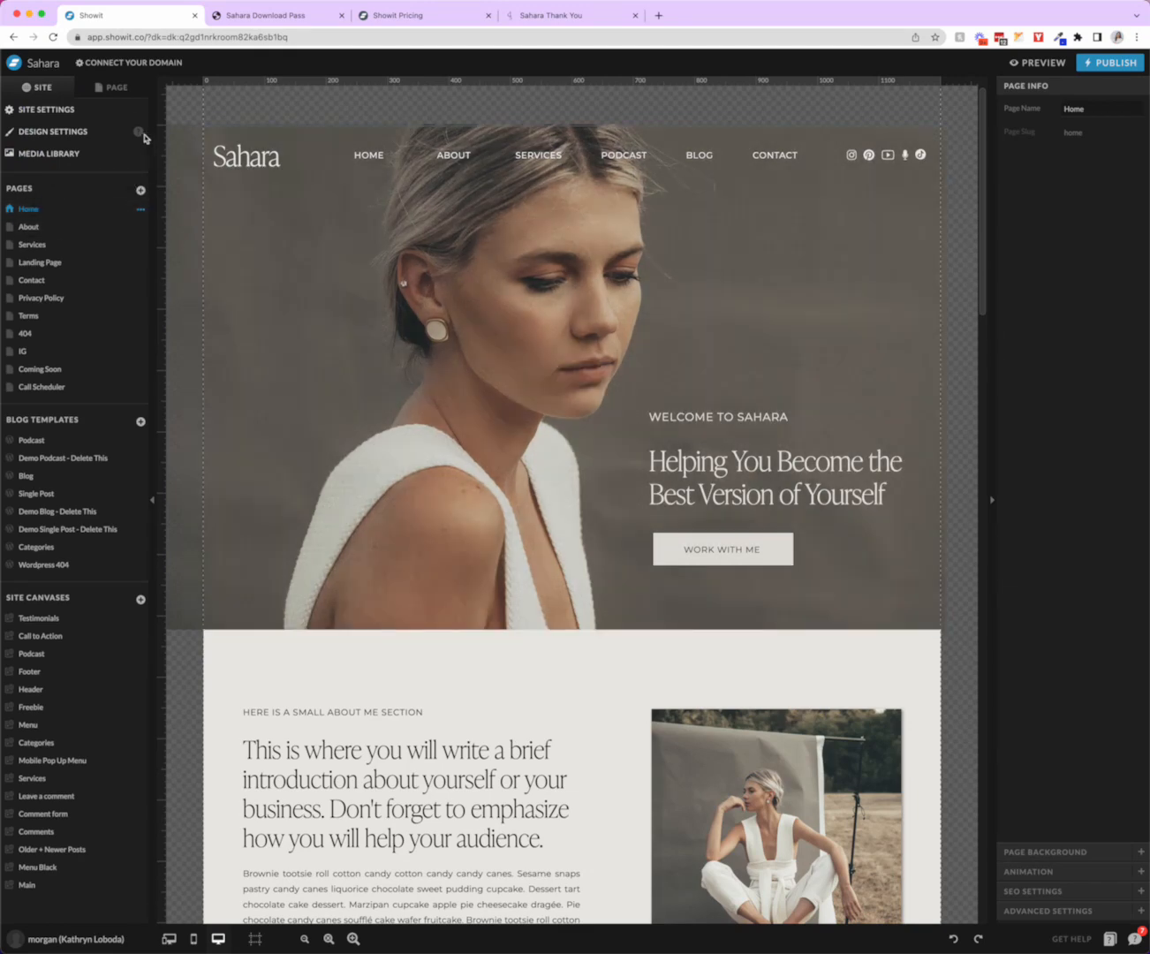
pyautogui.click(118, 90)
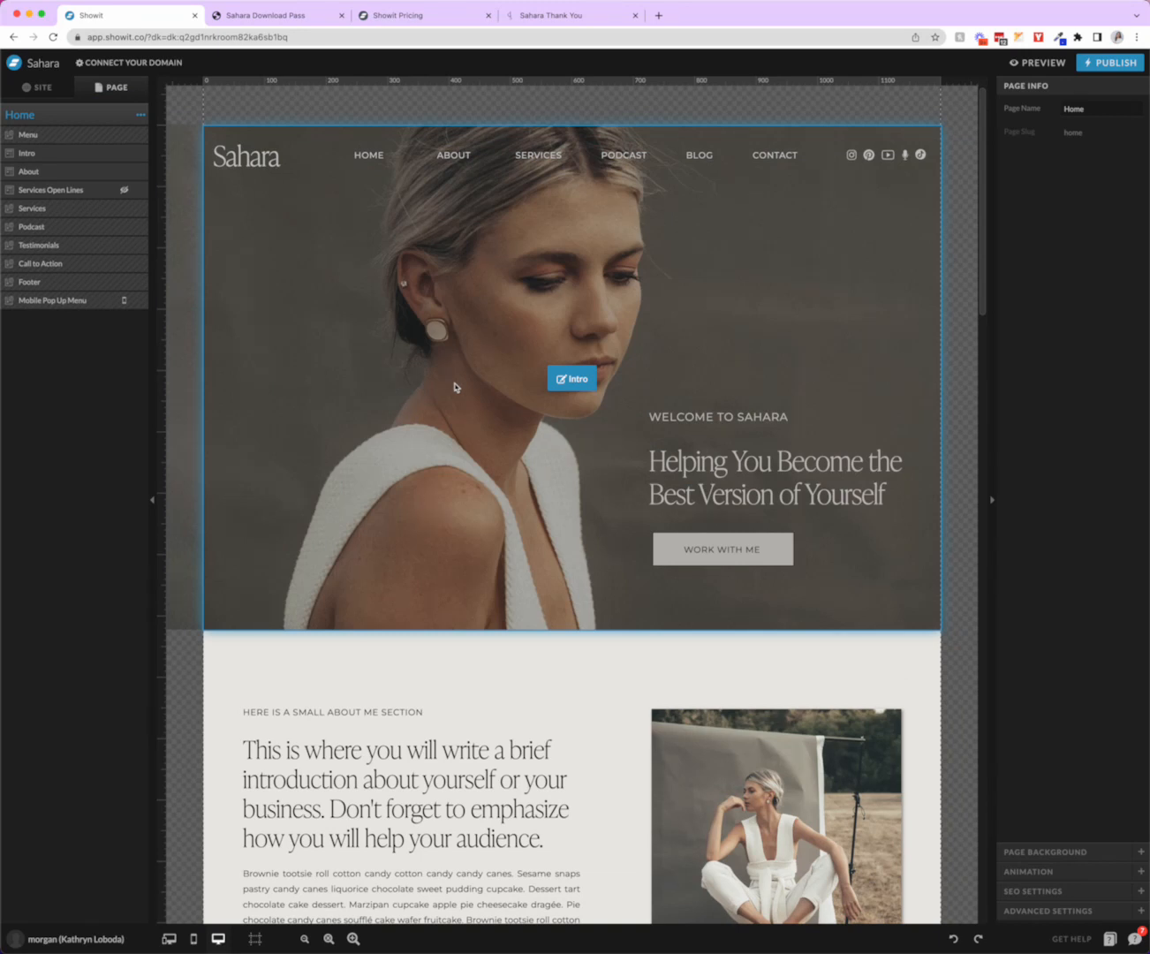
# Inspect the Intro canvas settings and the shape style of its Work With Me button.
pyautogui.click(444, 443)
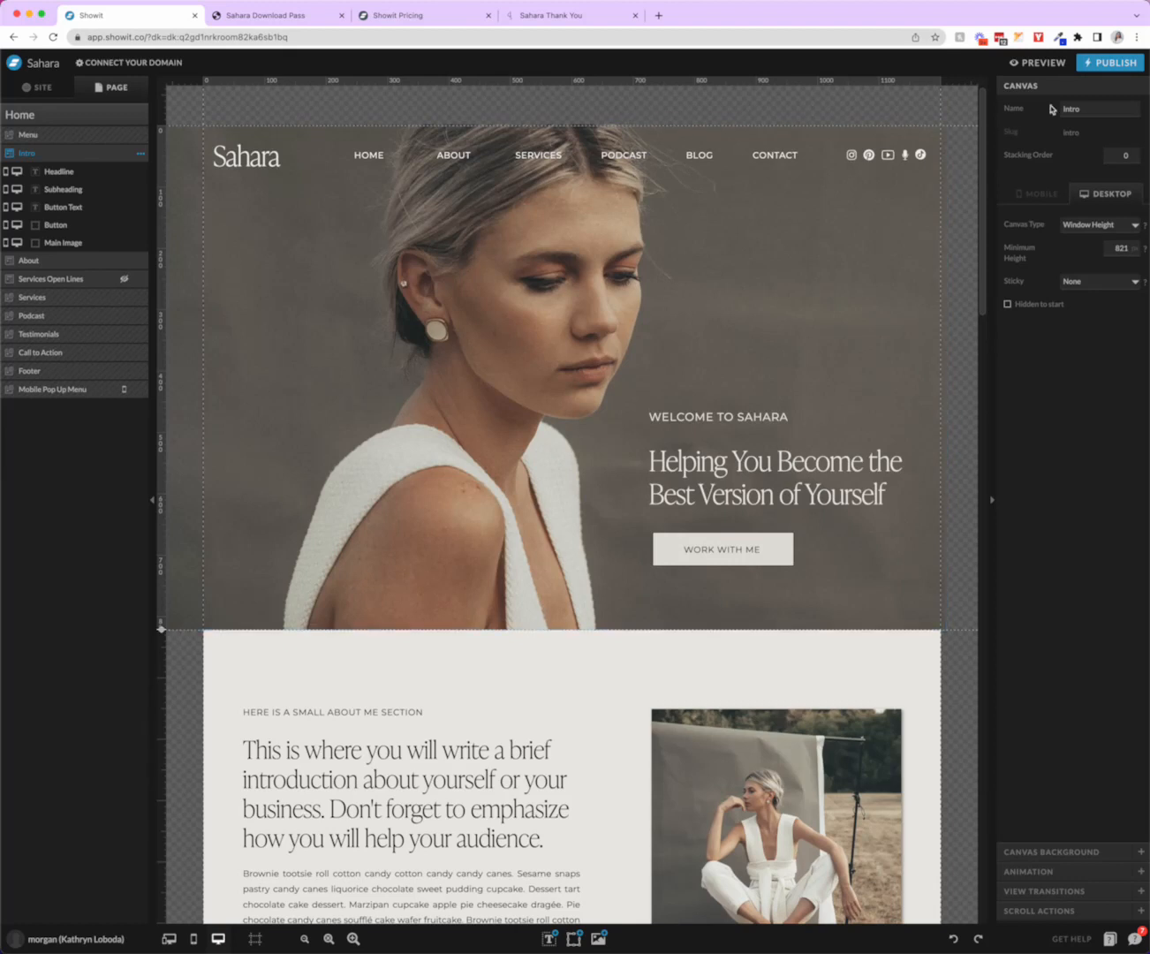
pyautogui.click(722, 558)
pyautogui.click(726, 561)
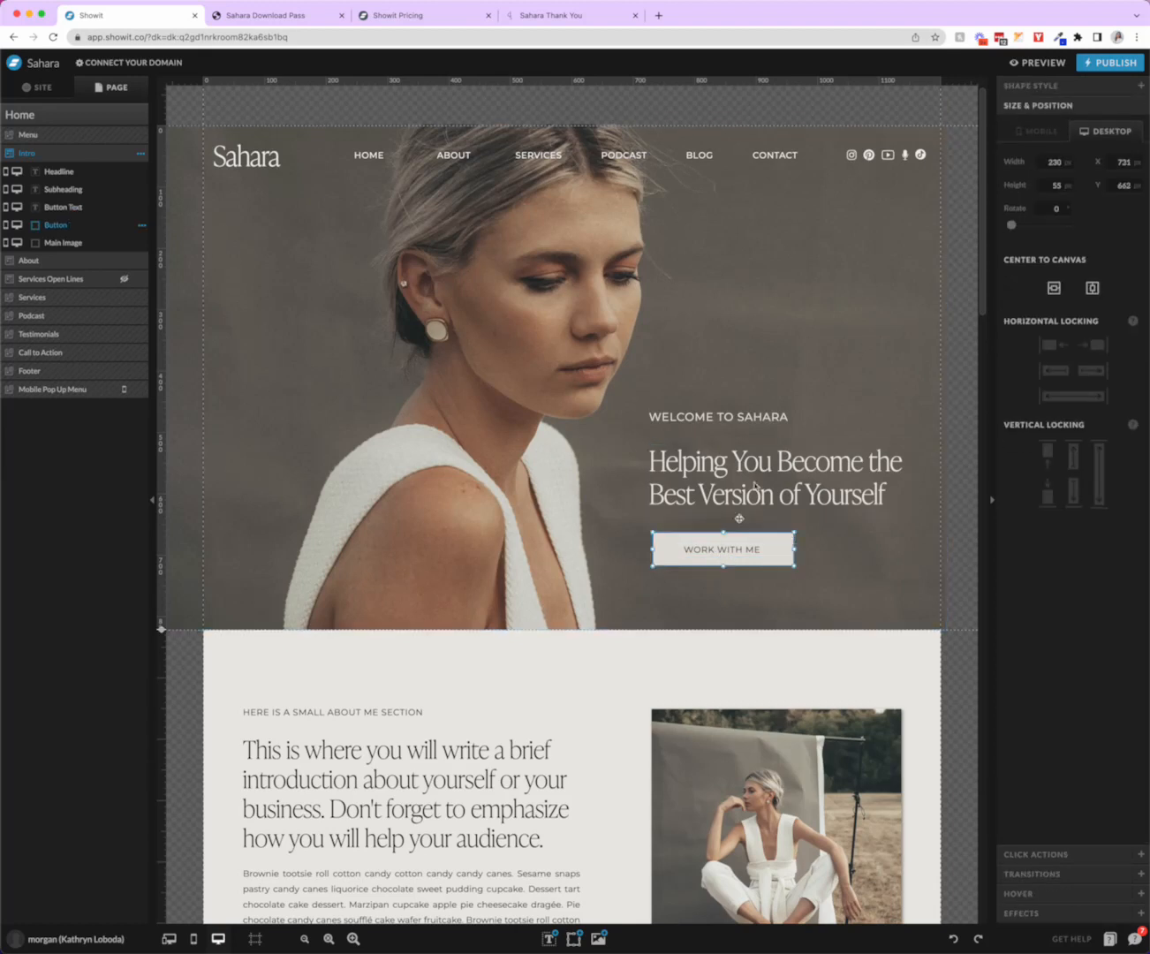
pyautogui.click(1069, 87)
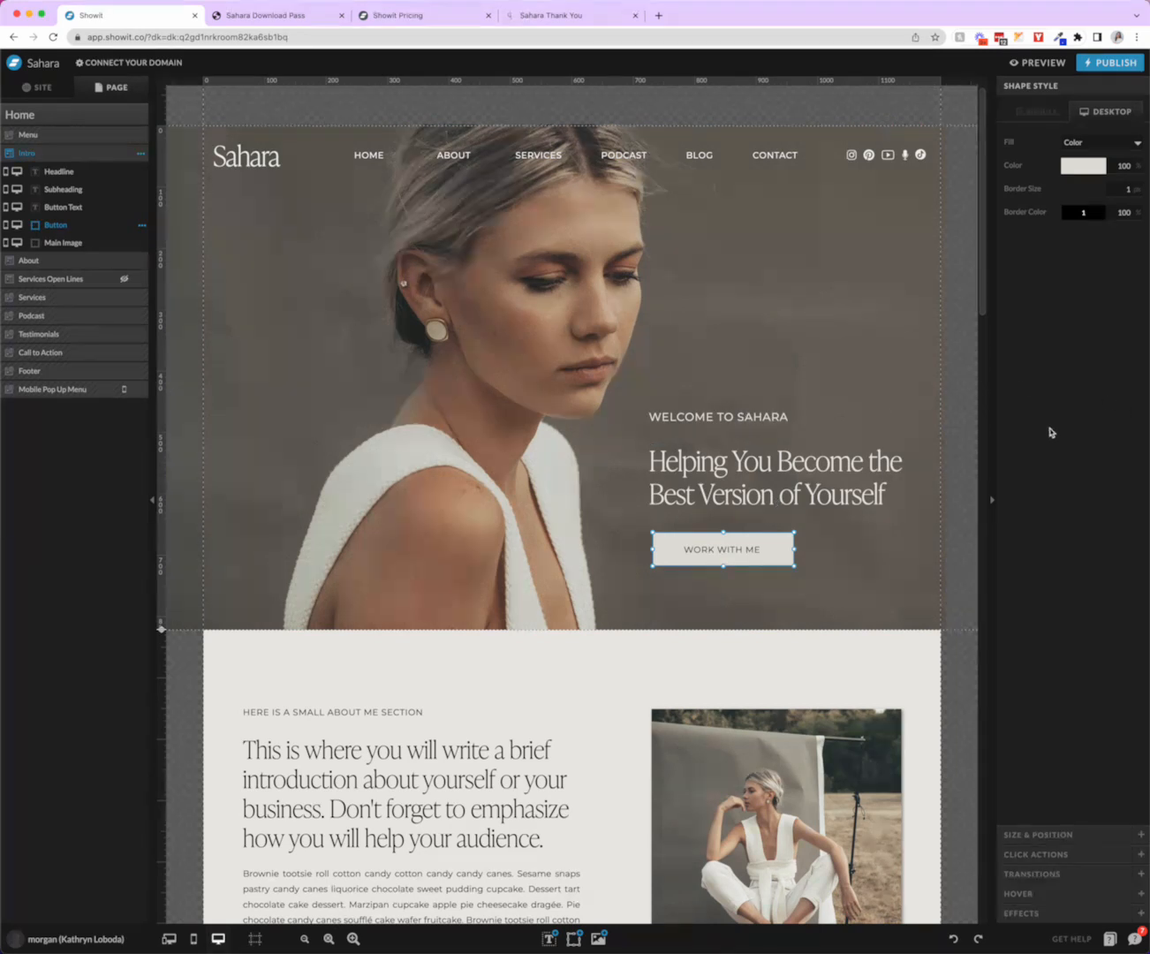
# Compare the text styles of the Intro subheading and headline, then reselect the button and view the text types available to add.
pyautogui.click(780, 417)
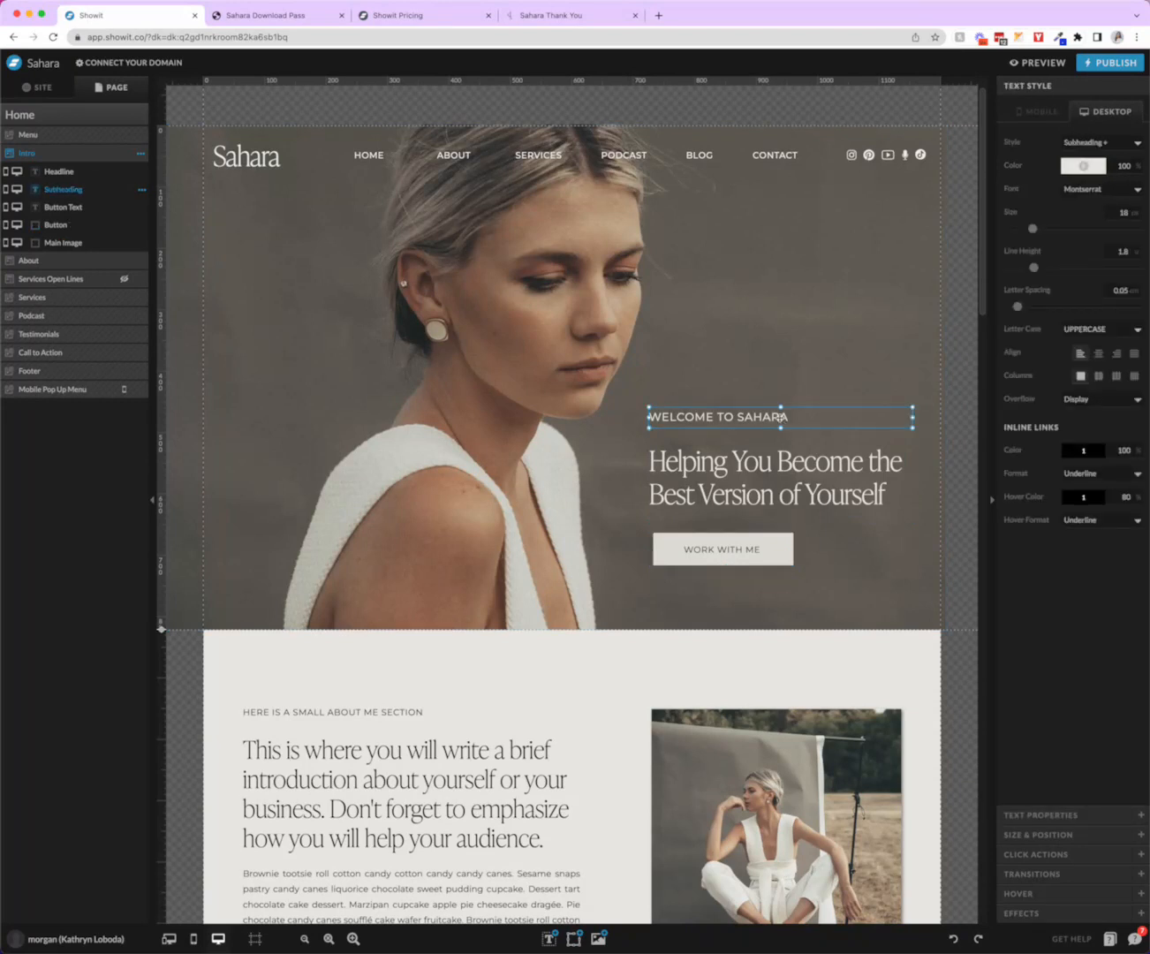
pyautogui.click(786, 506)
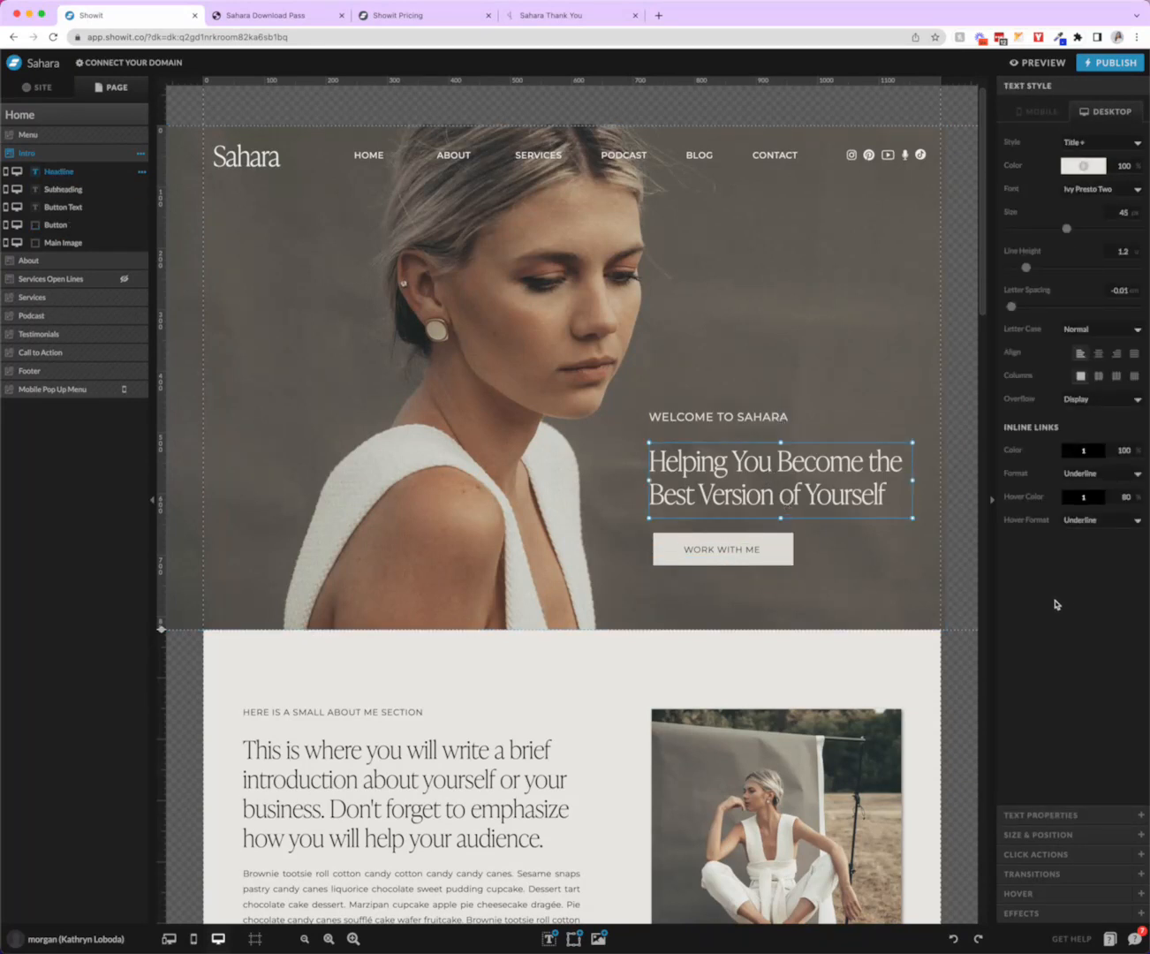
pyautogui.click(785, 562)
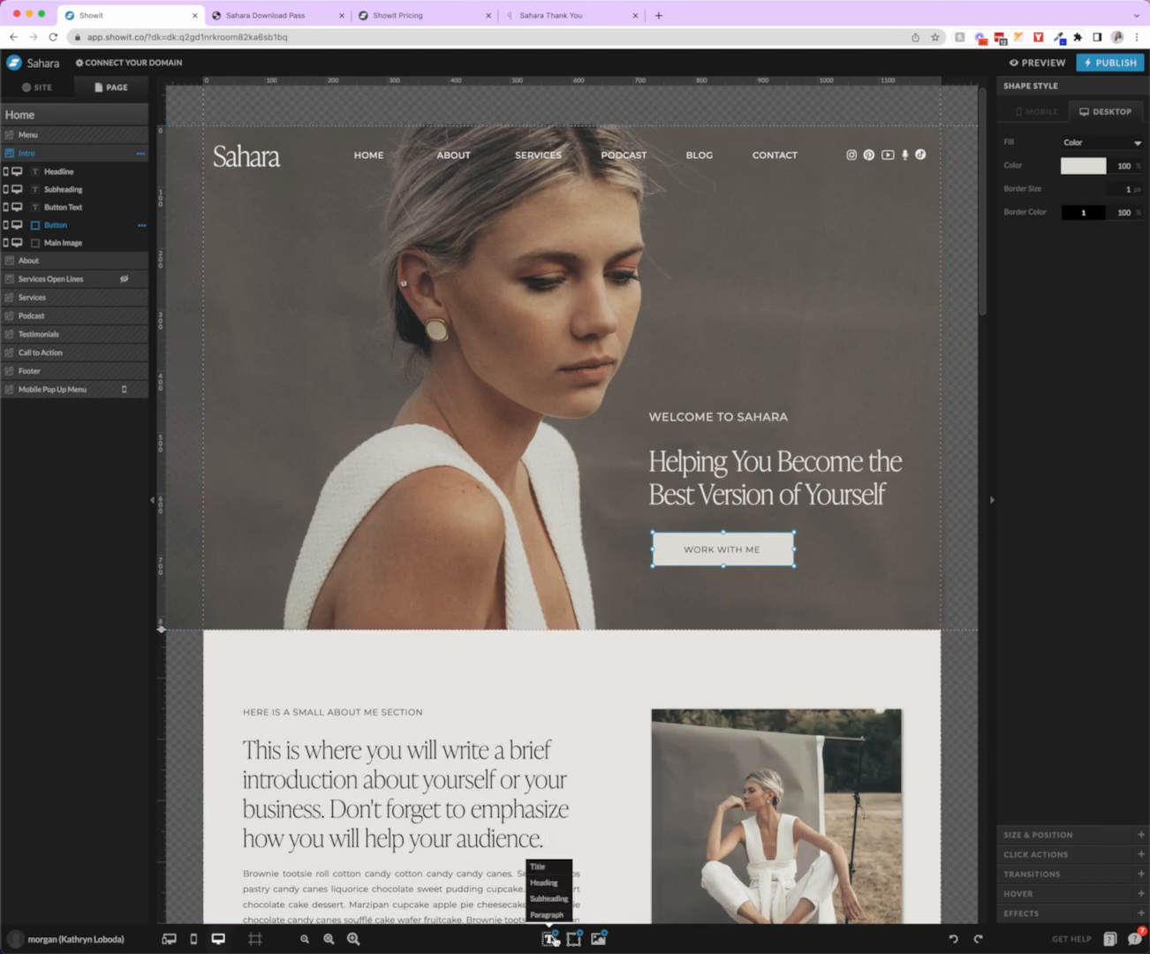
pyautogui.moveTo(550, 939)
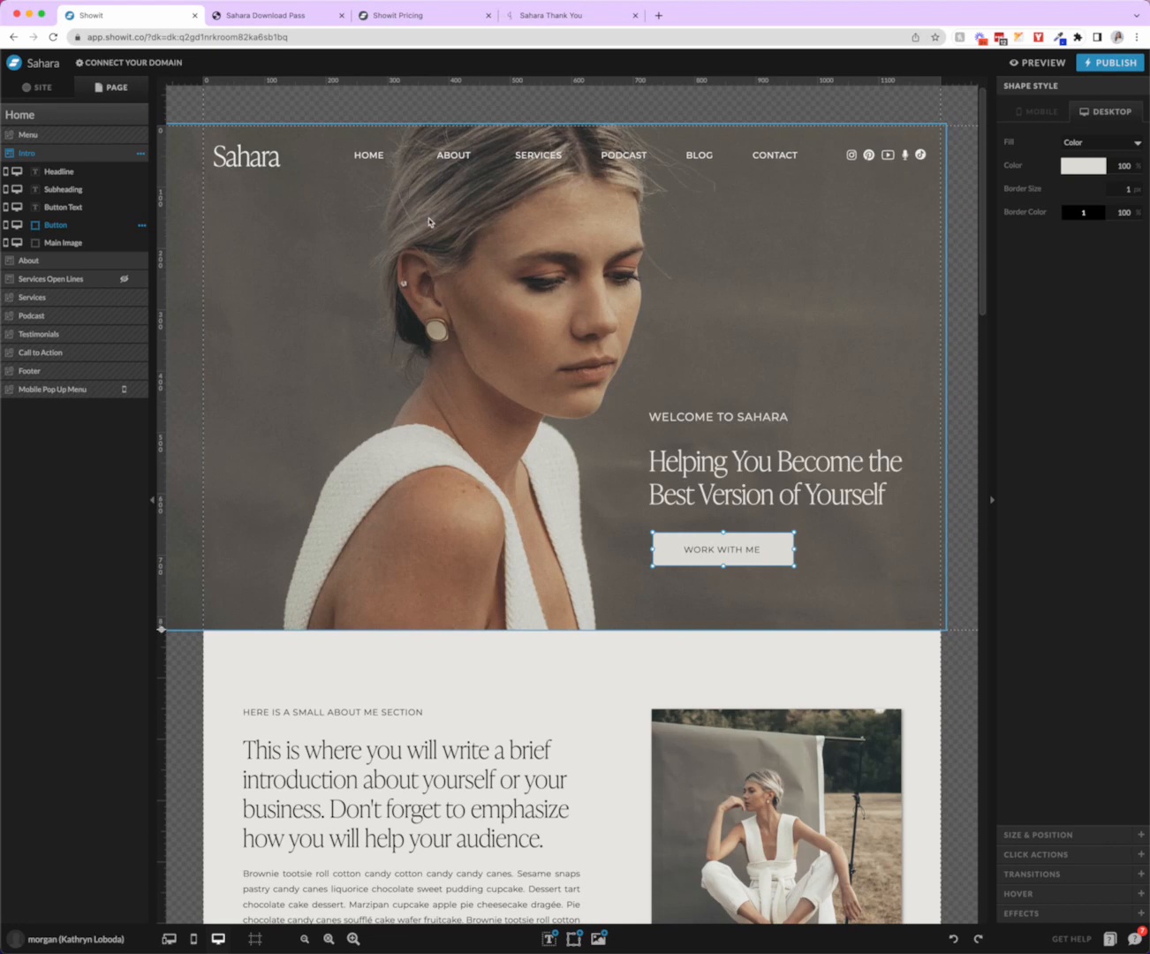
# Open the custom domain options in the site-wide settings.
pyautogui.click(36, 92)
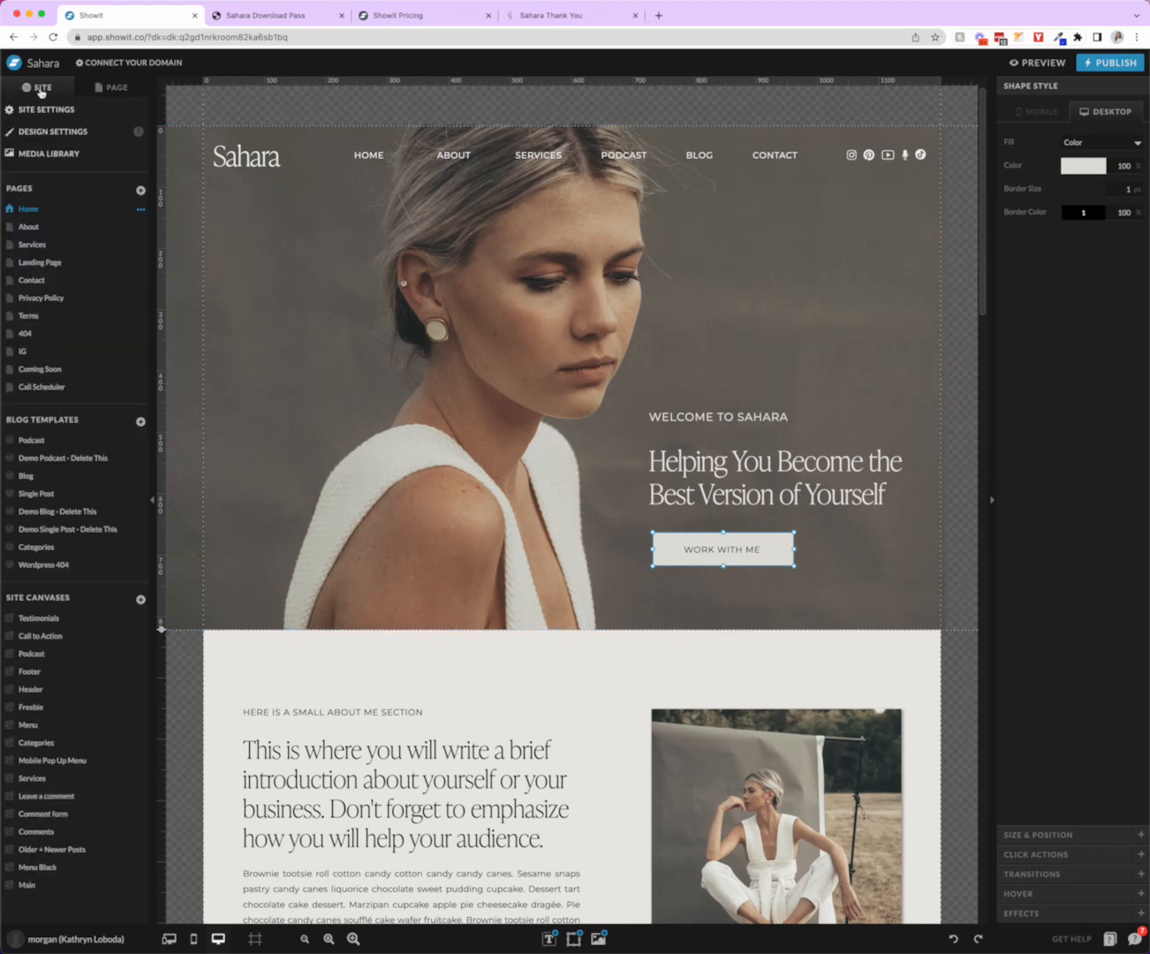
pyautogui.click(38, 114)
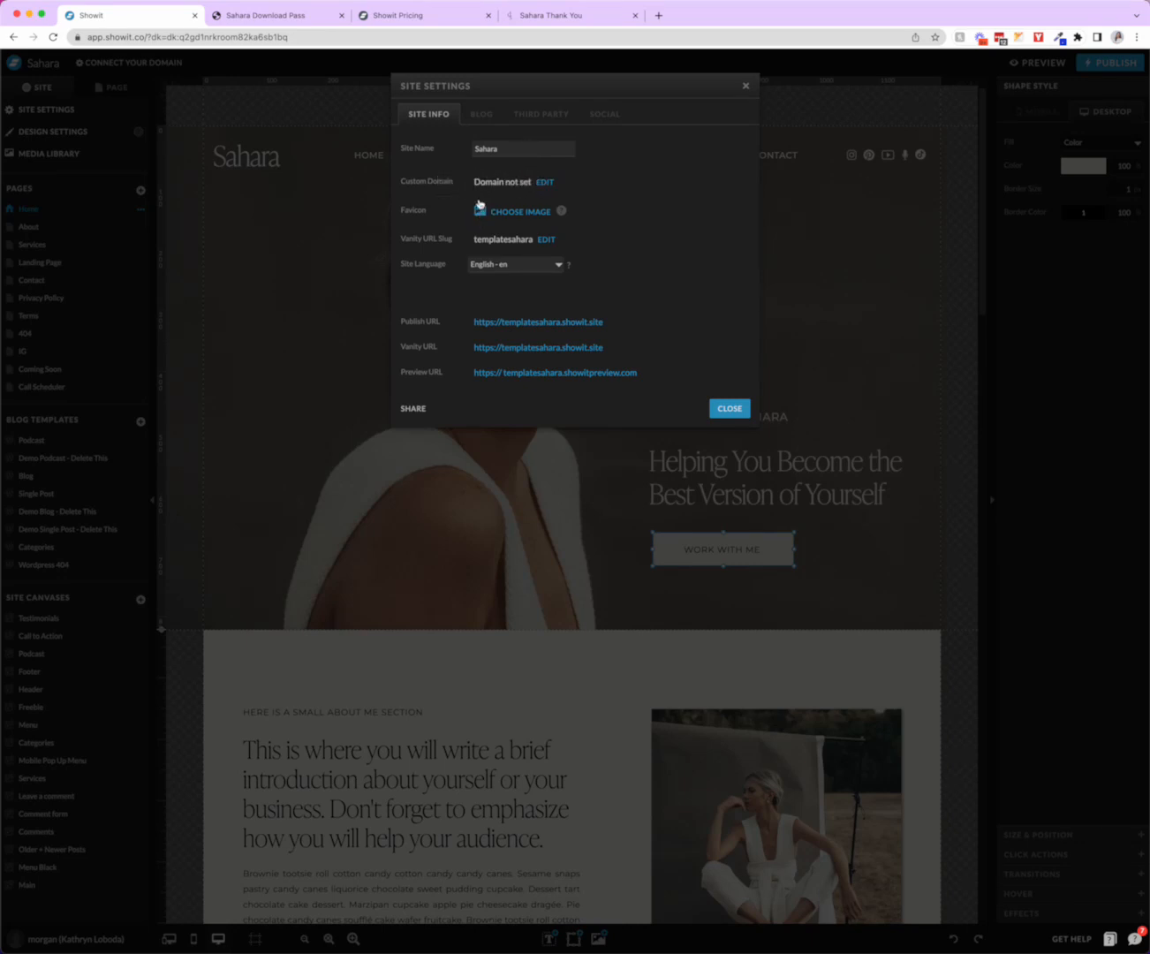
pyautogui.click(541, 183)
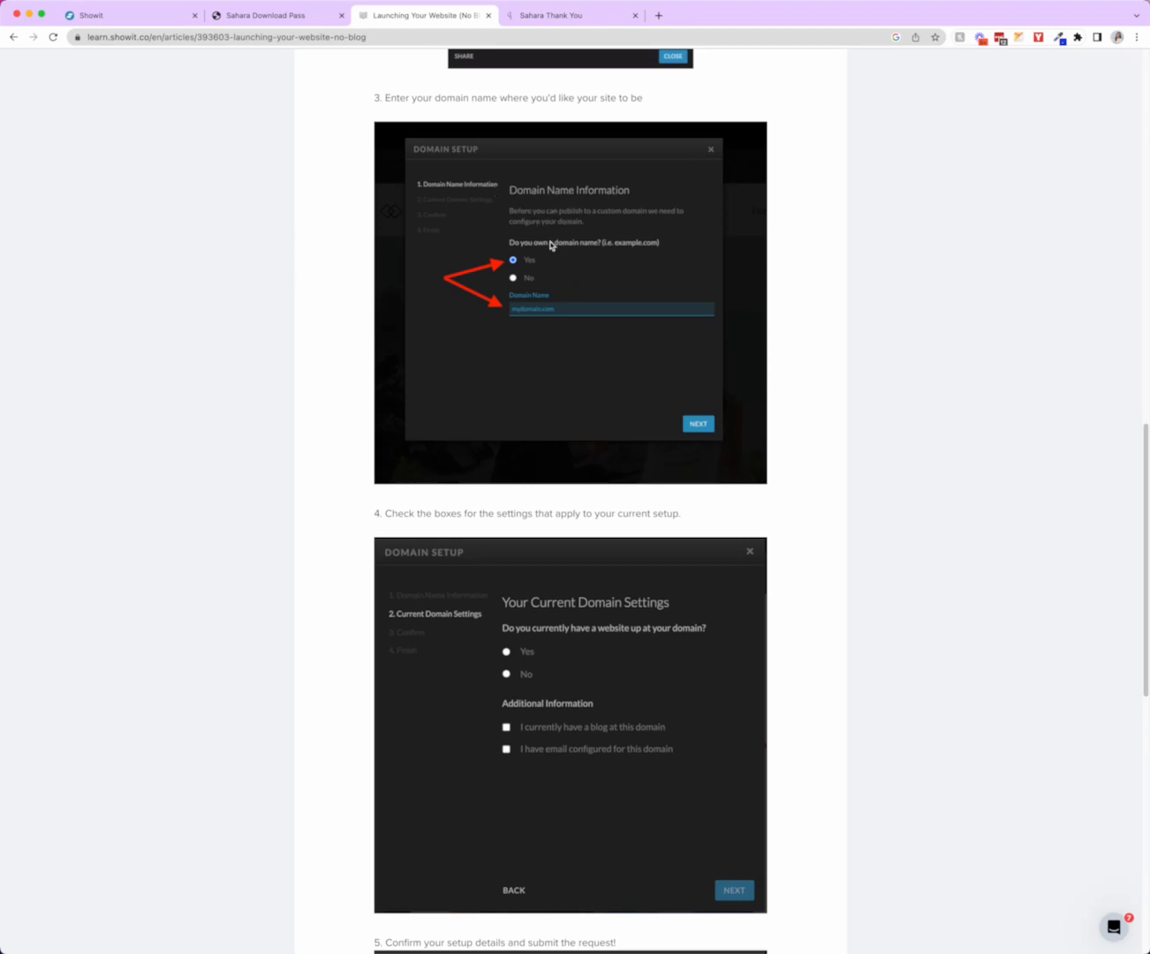
# Read the domain setup steps in Showit's website launch article, then return to the editor and close the domain options unchanged.
pyautogui.scroll(-2, 596, 318)
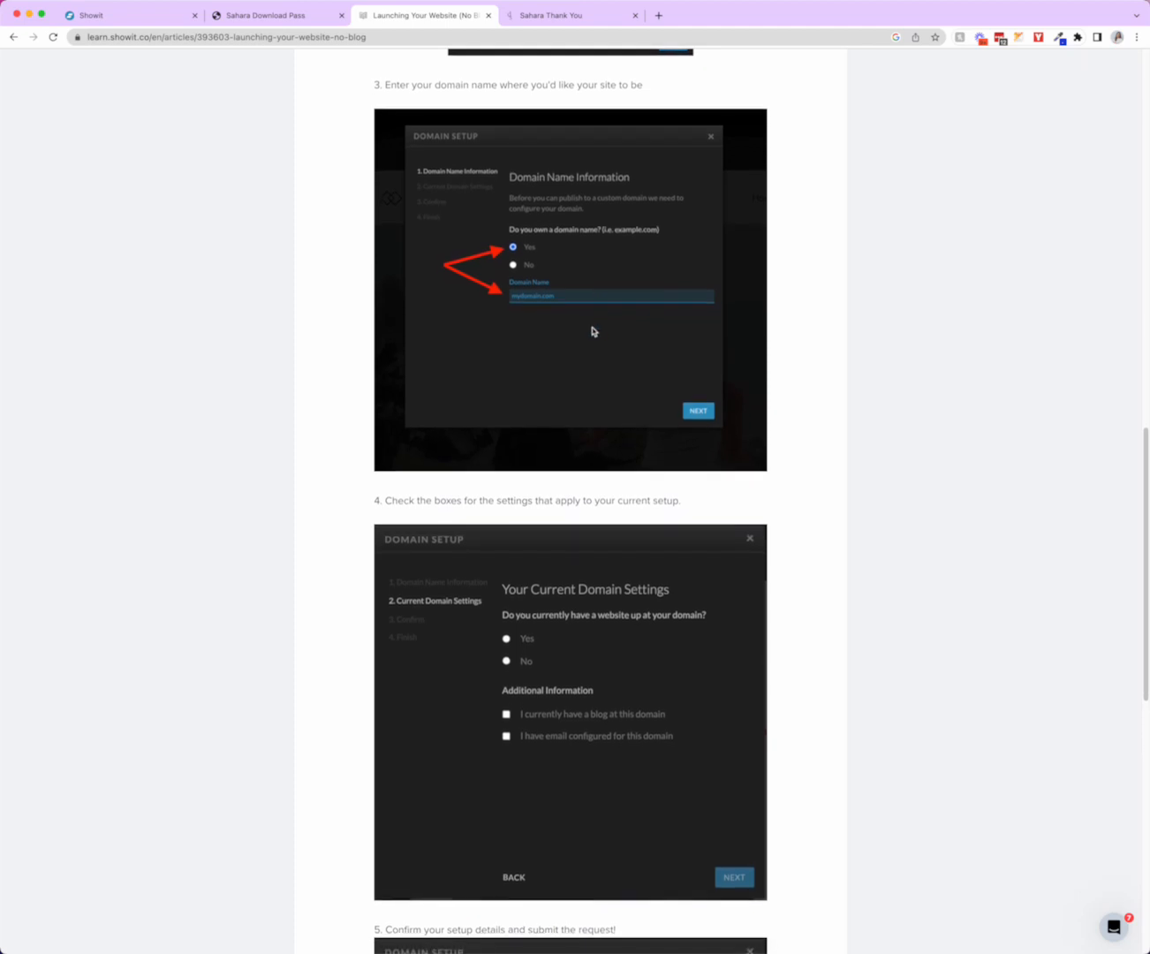
pyautogui.scroll(-1, 551, 699)
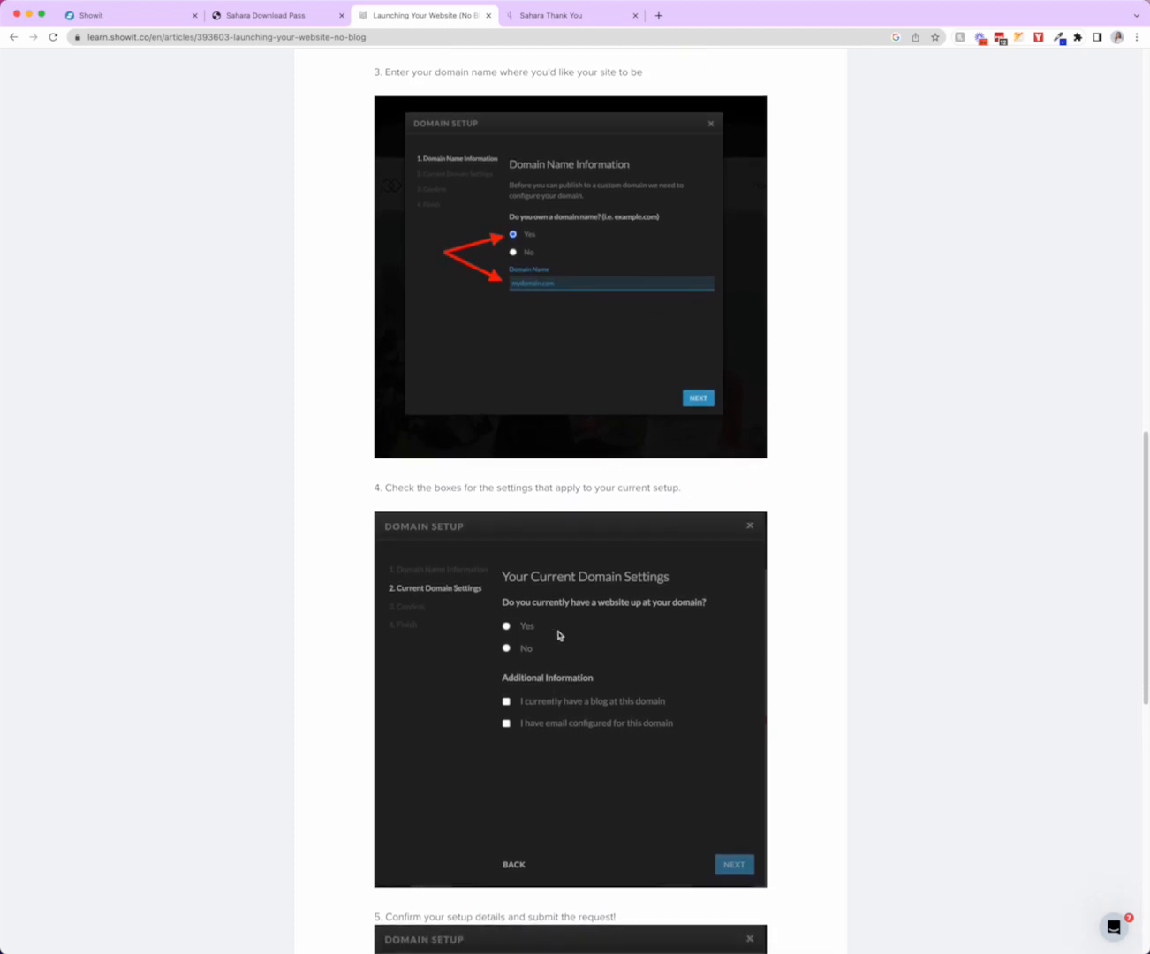
pyautogui.scroll(-4, 563, 637)
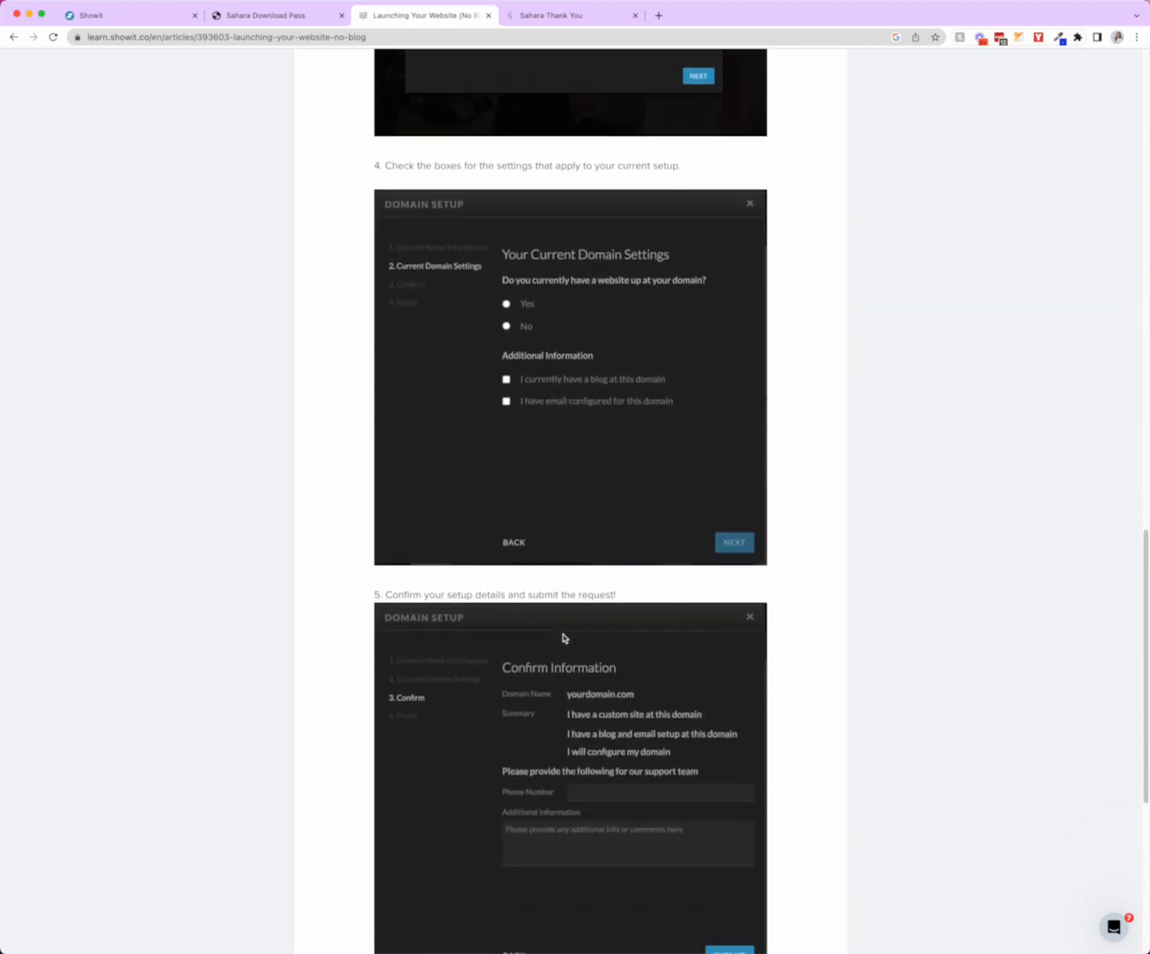
pyautogui.scroll(-3, 562, 639)
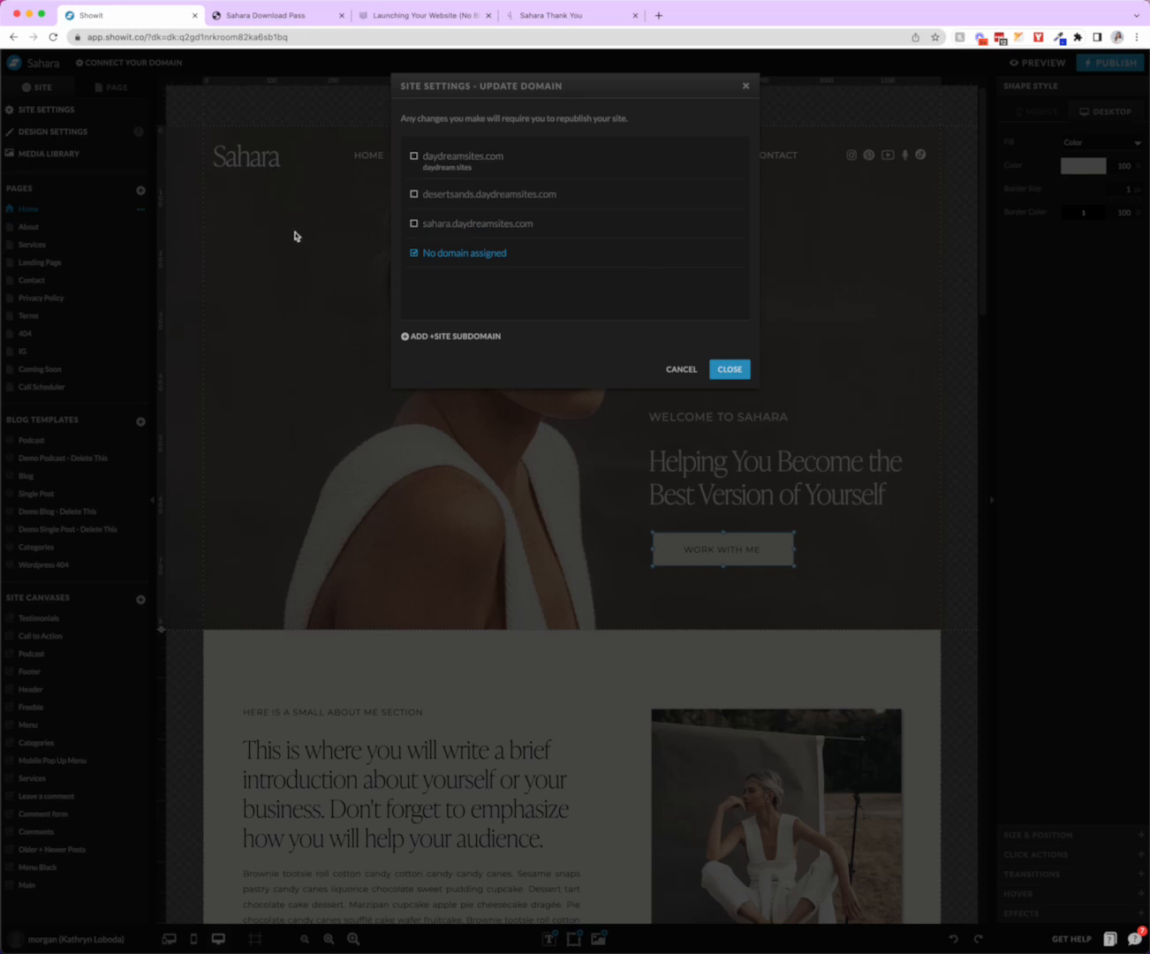
pyautogui.click(730, 369)
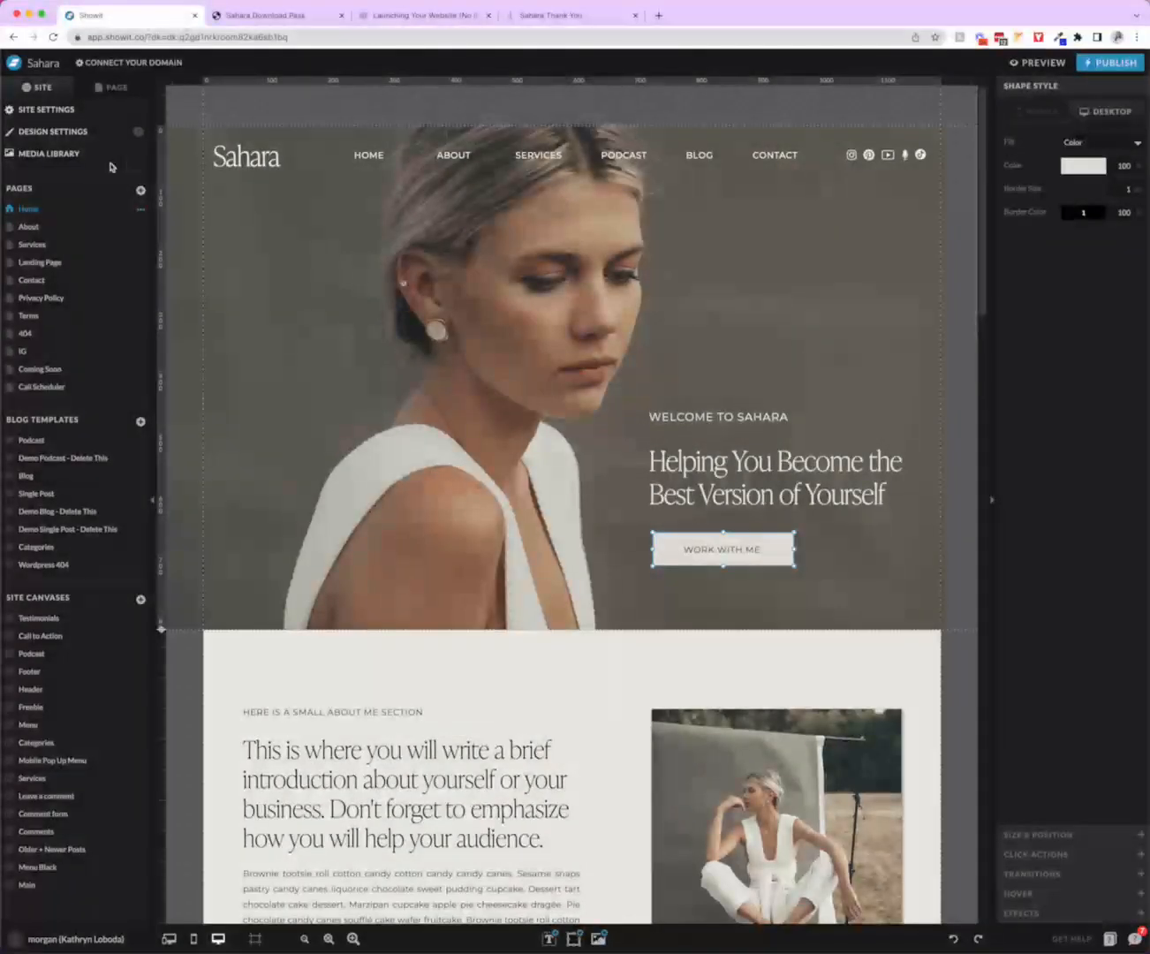
# Review the blog, third-party and social link sections of the site settings, close them, and reopen the general site information.
pyautogui.click(54, 103)
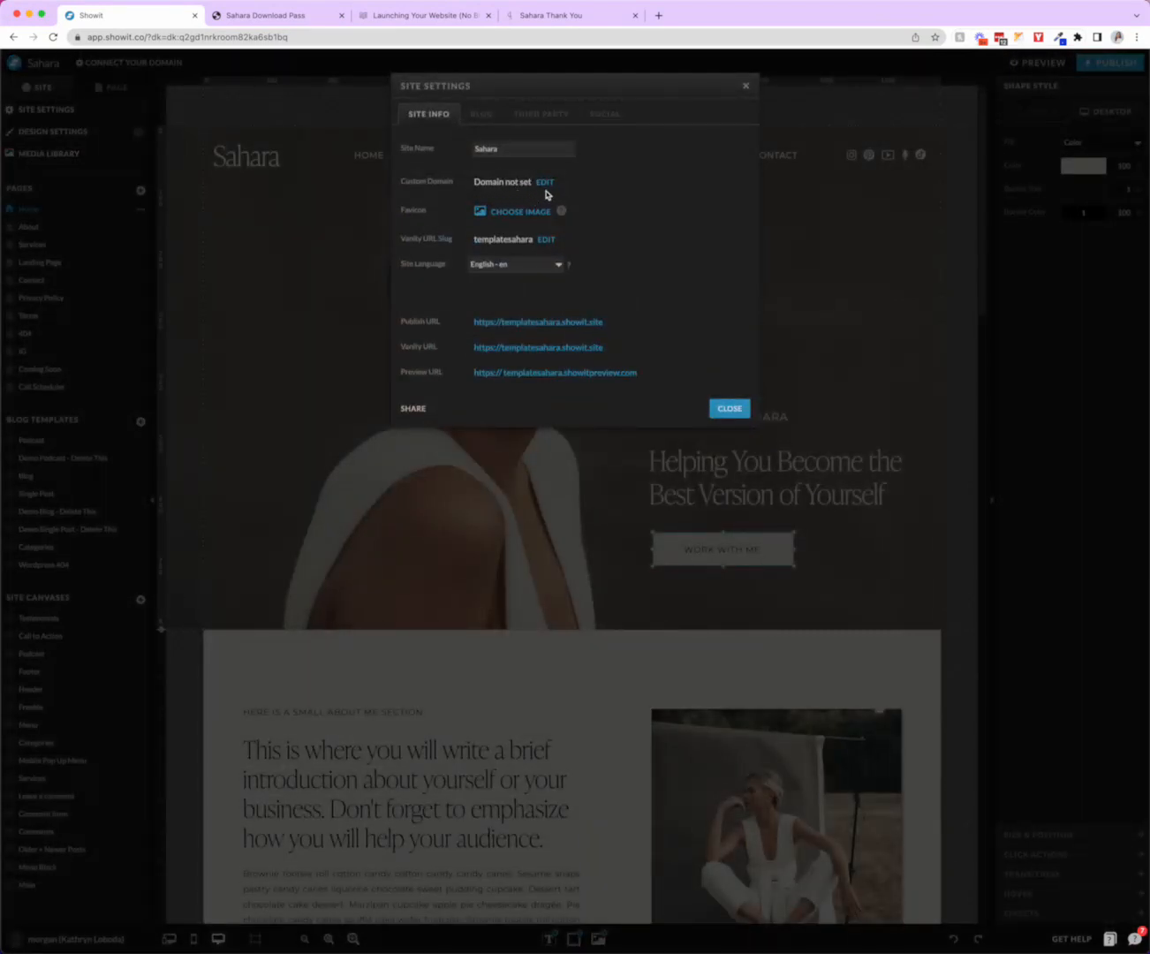
pyautogui.click(480, 114)
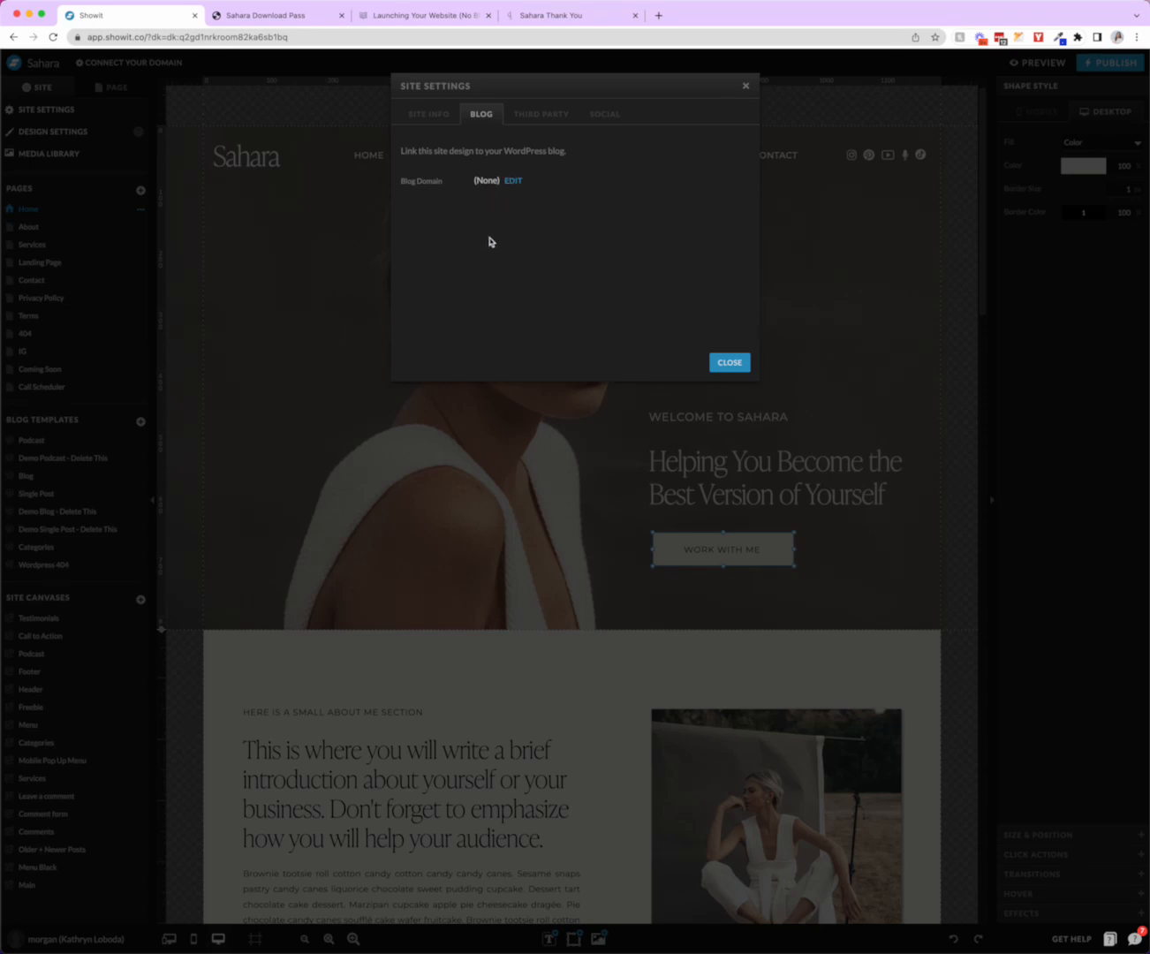
pyautogui.click(538, 120)
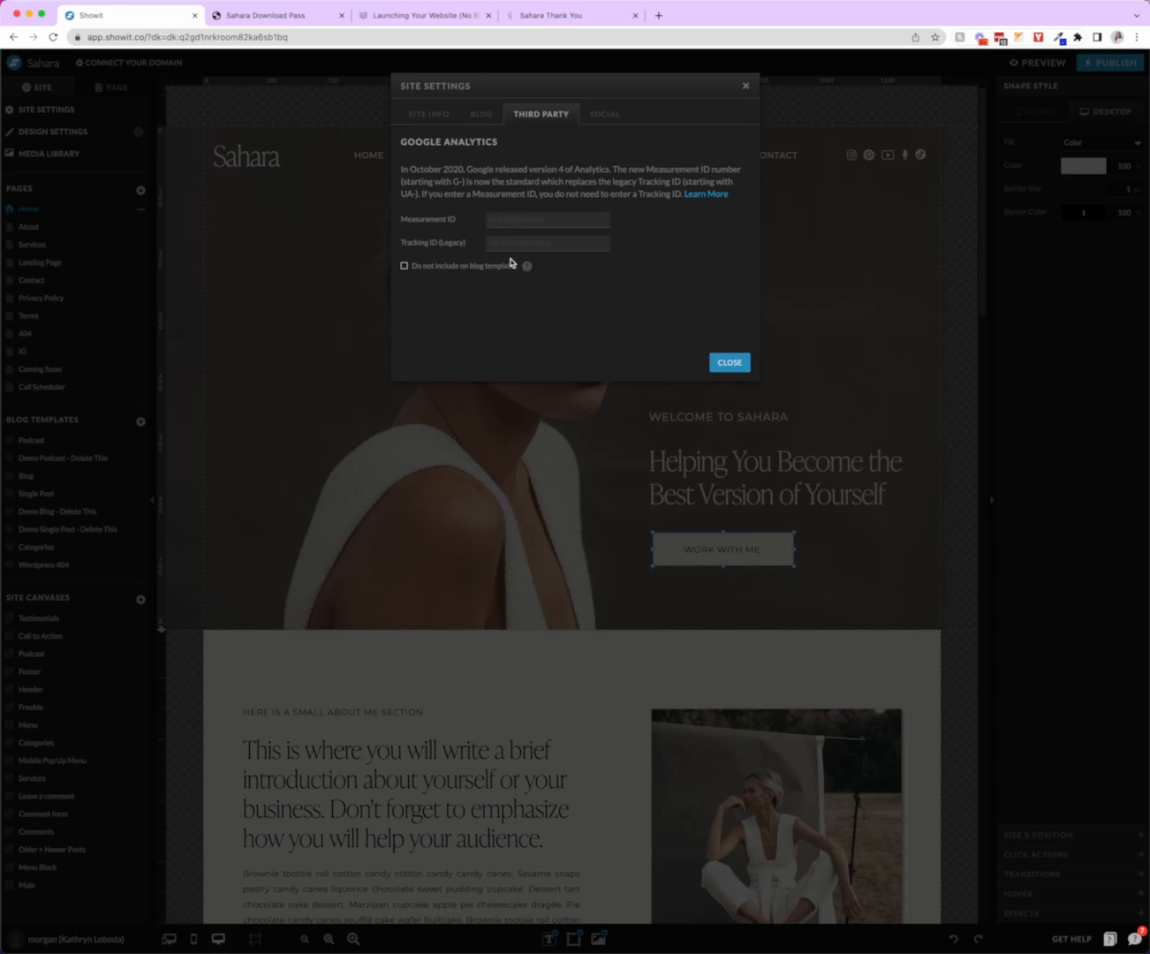
pyautogui.click(612, 115)
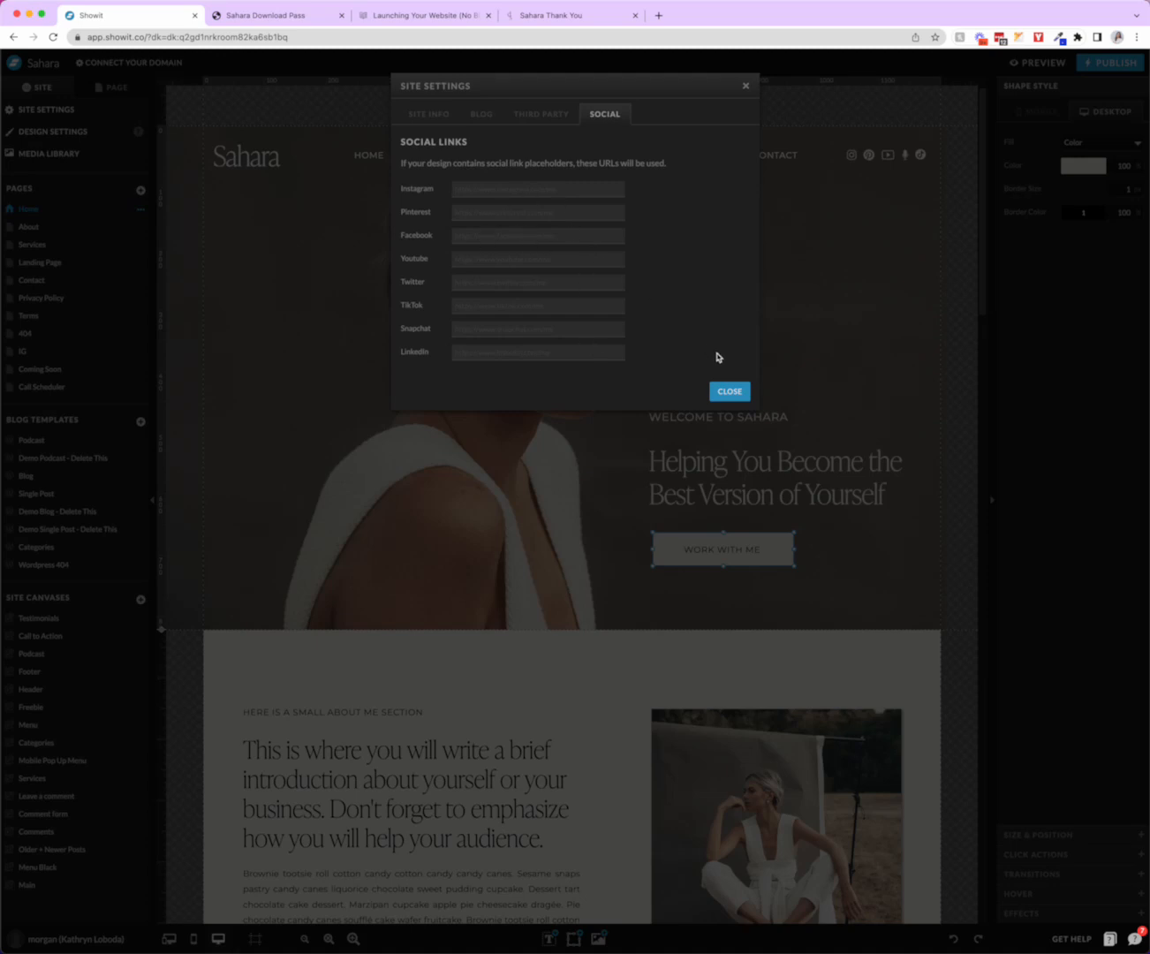
pyautogui.click(729, 394)
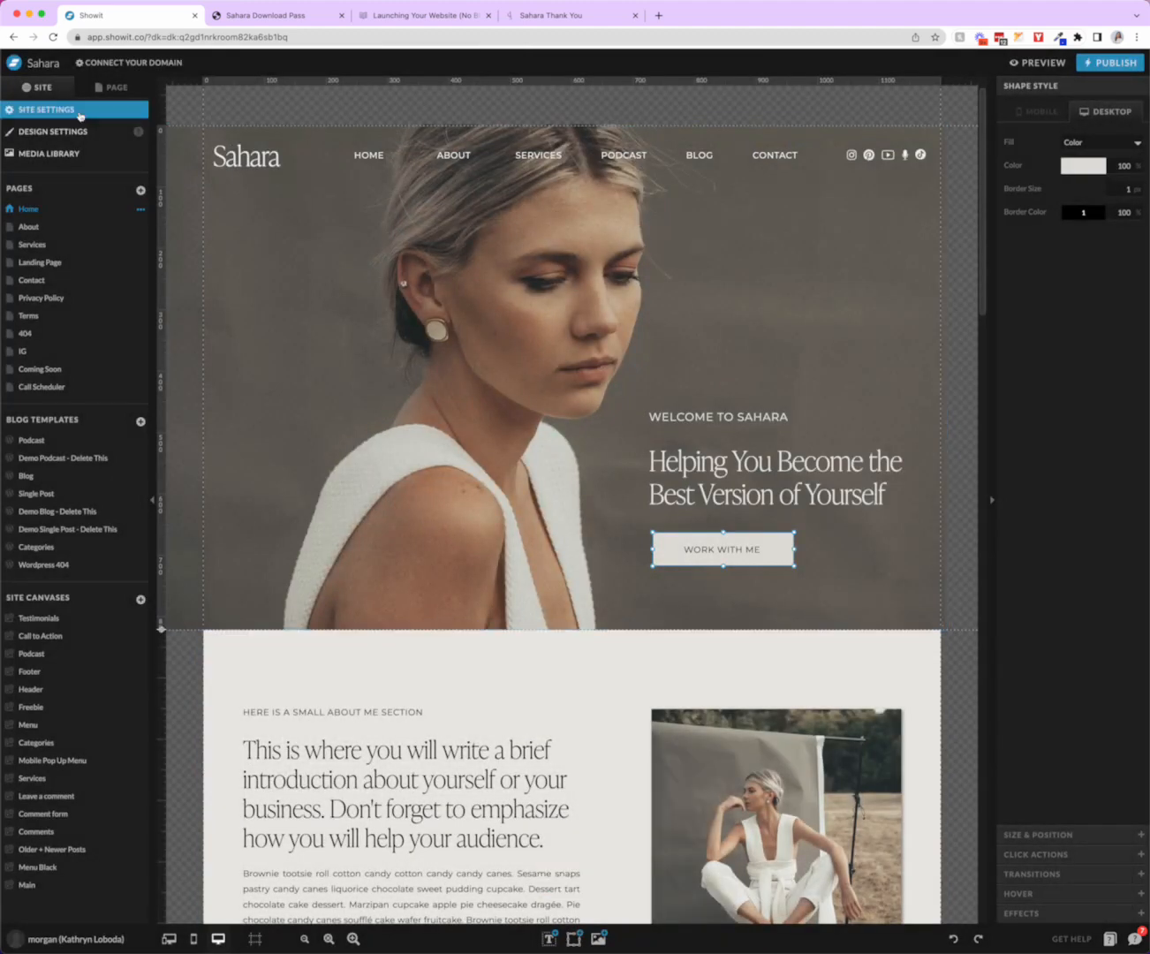
pyautogui.click(57, 112)
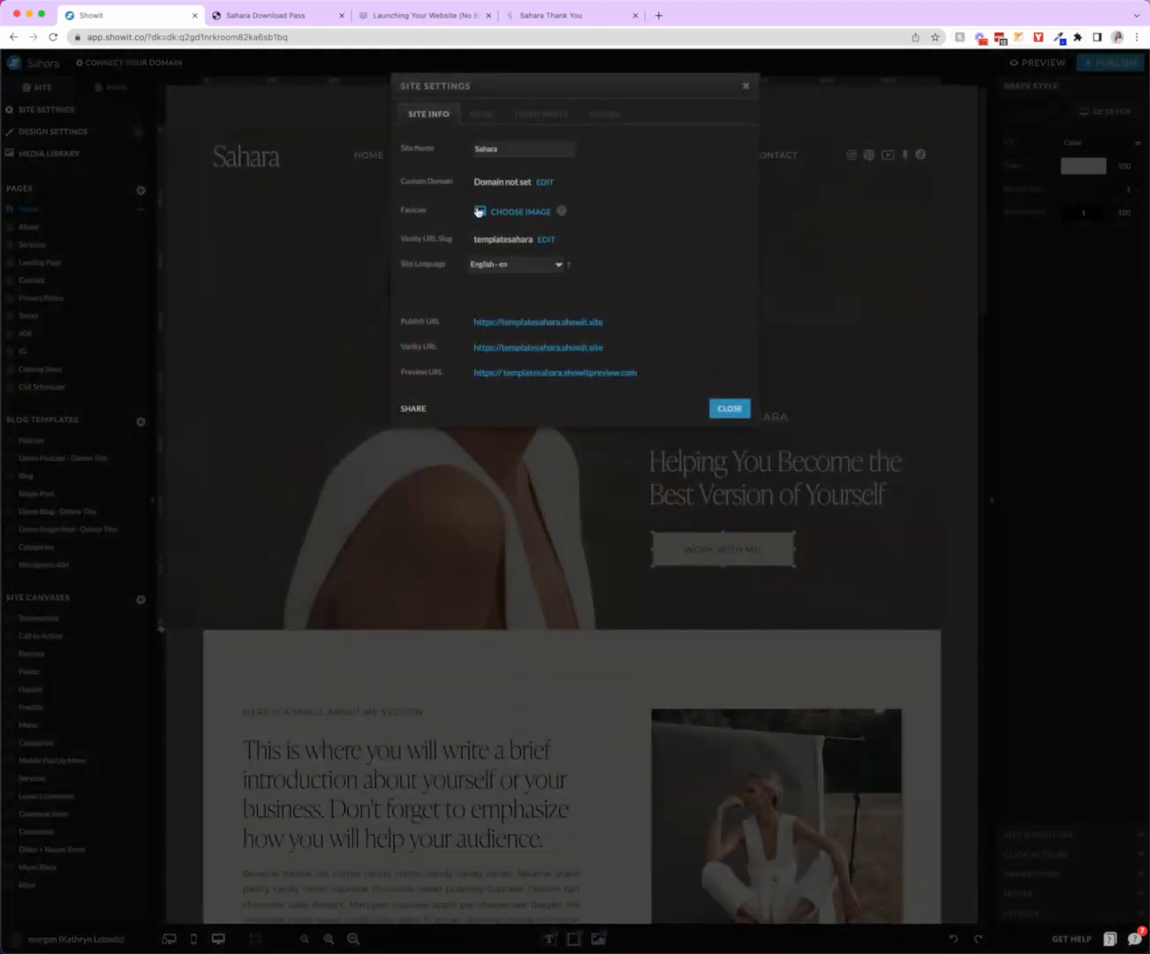